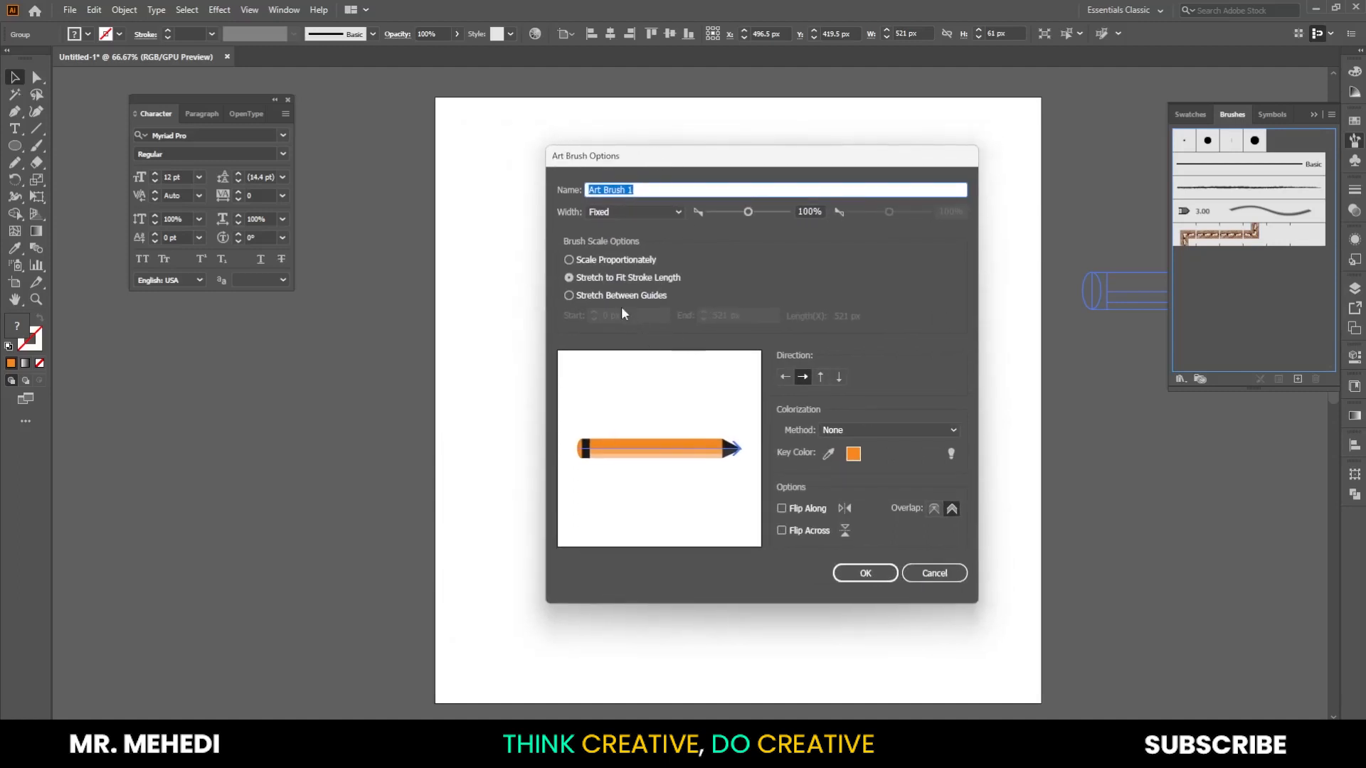
Create the pencil art brush with stretching between guides, start at 56.3365 px and end at 446.6358 px.
click(635, 299)
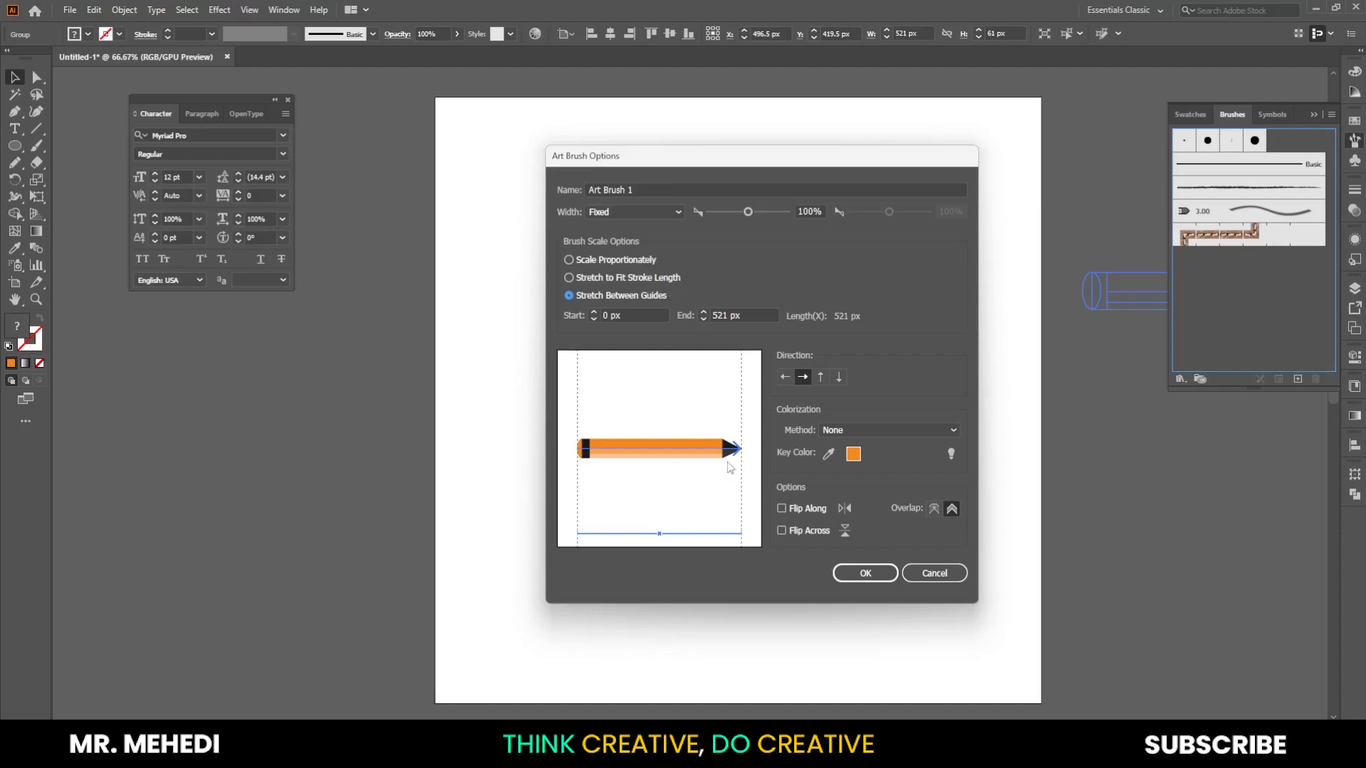
drag(742, 400, 718, 397)
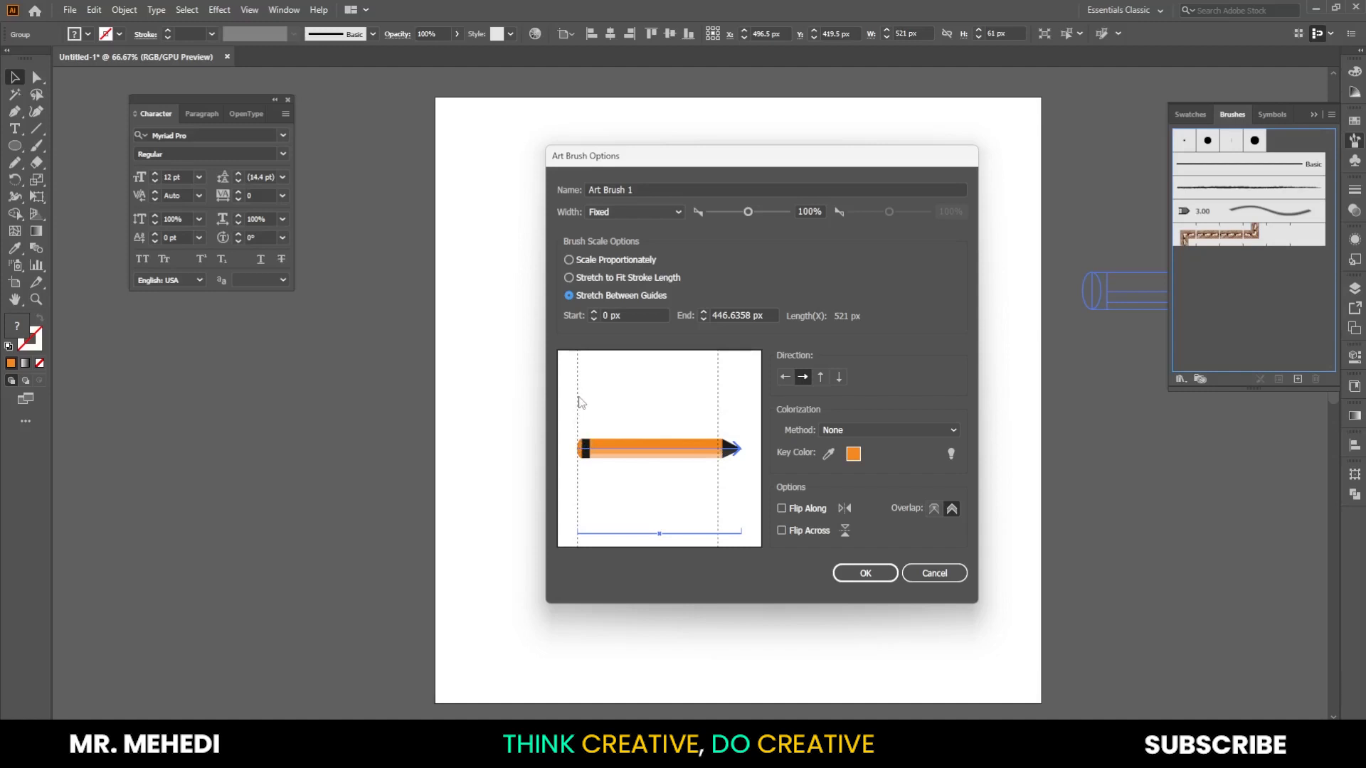
drag(578, 403, 596, 399)
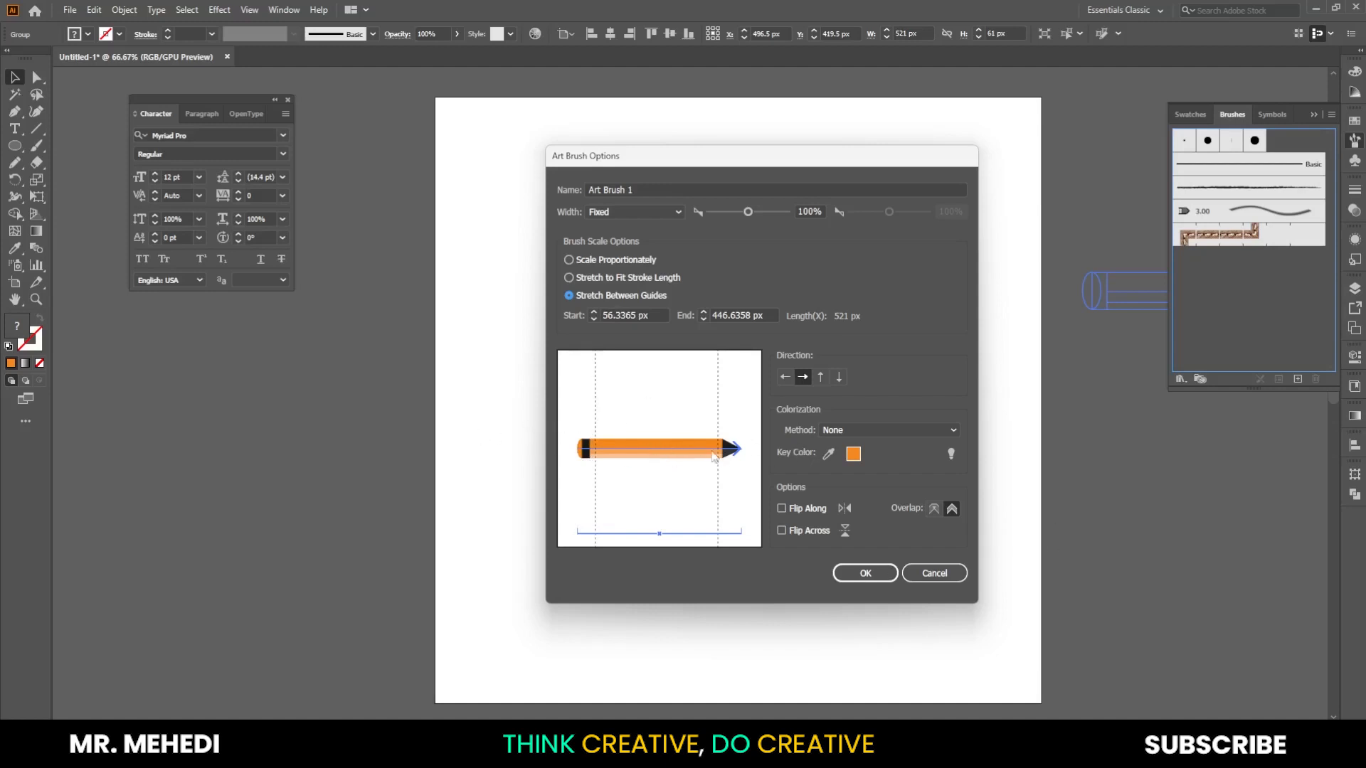
click(861, 574)
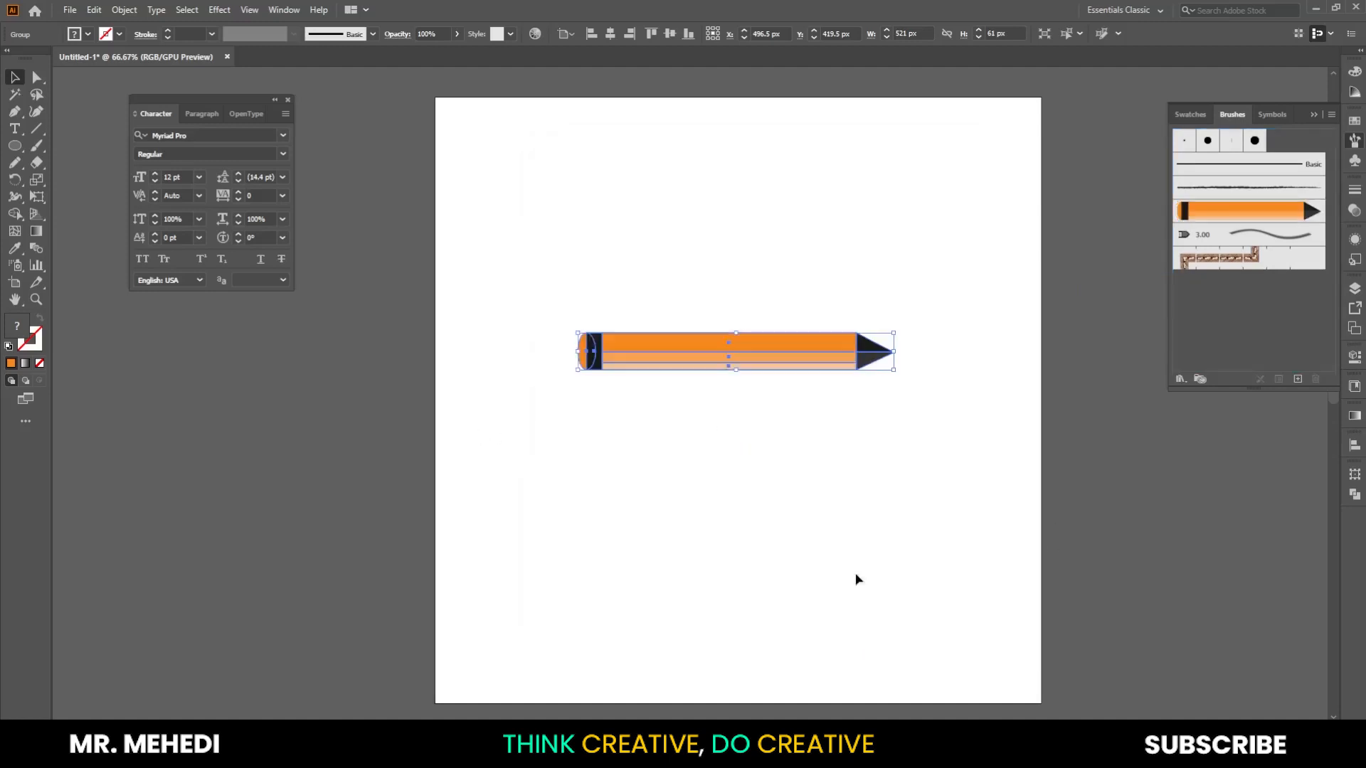
Move the pencil artwork straight up so it sits above the artboard's upper edge.
click(835, 422)
scroll(938, 443, up, 2)
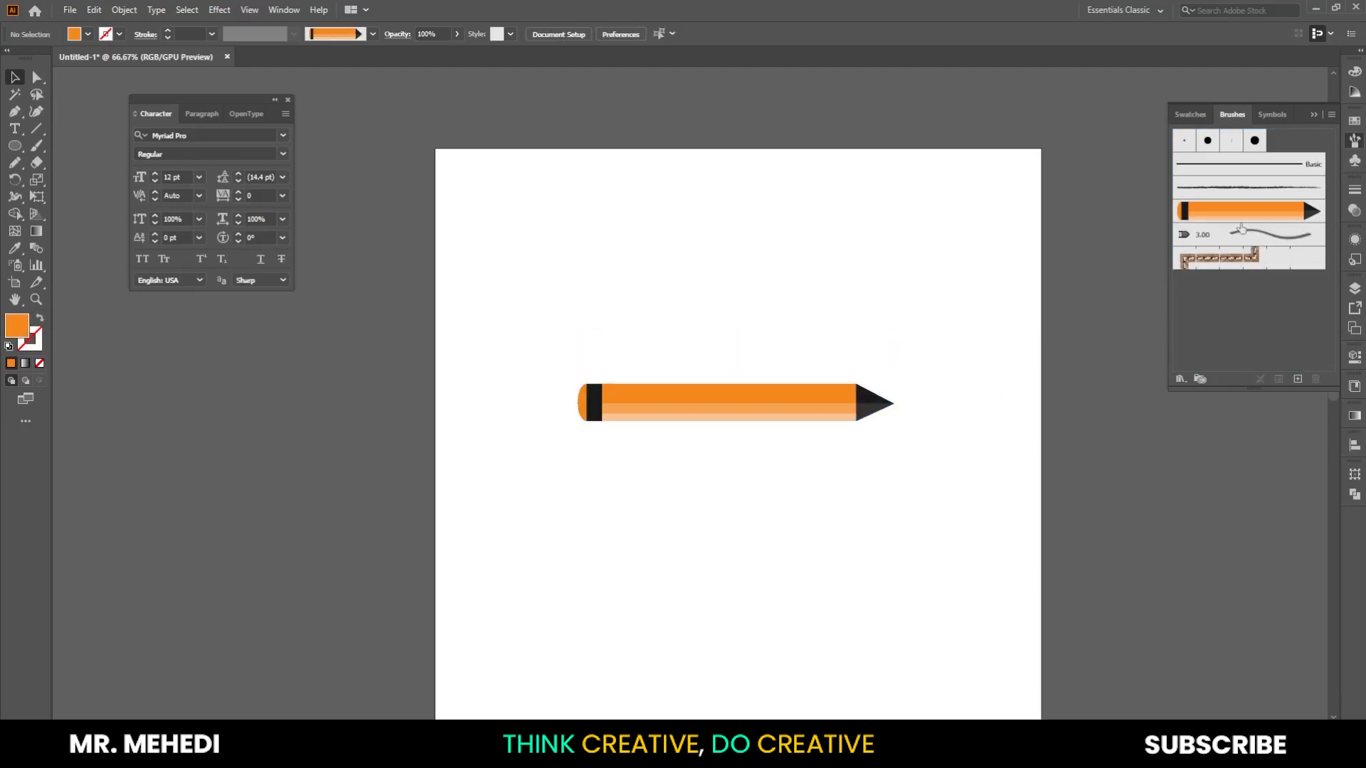
drag(711, 406, 723, 149)
click(727, 331)
Paint several curved test strokes across the artboard with the Paintbrush and the new pencil brush.
key(b)
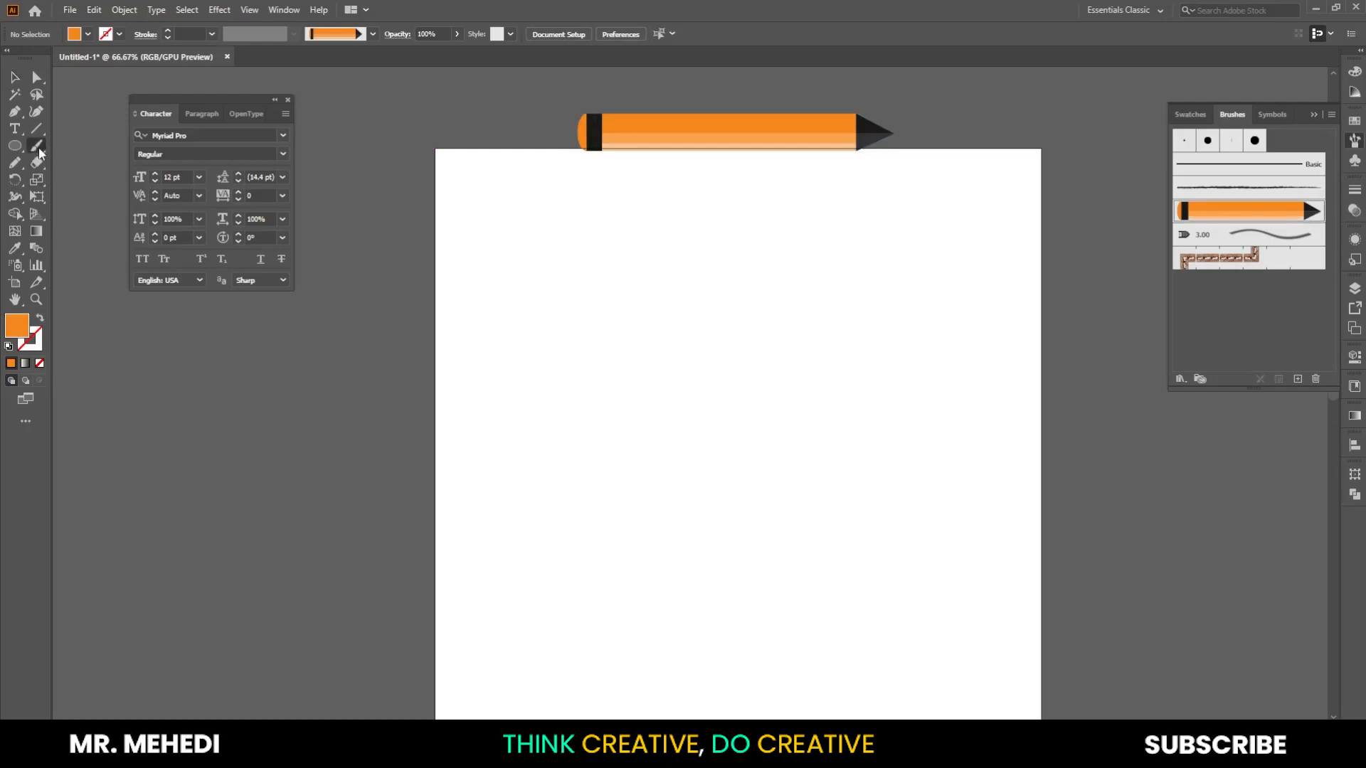
mouse_move(863, 475)
mouse_down()
mouse_move(881, 427)
mouse_move(772, 354)
mouse_move(770, 462)
mouse_up()
drag(569, 402, 720, 582)
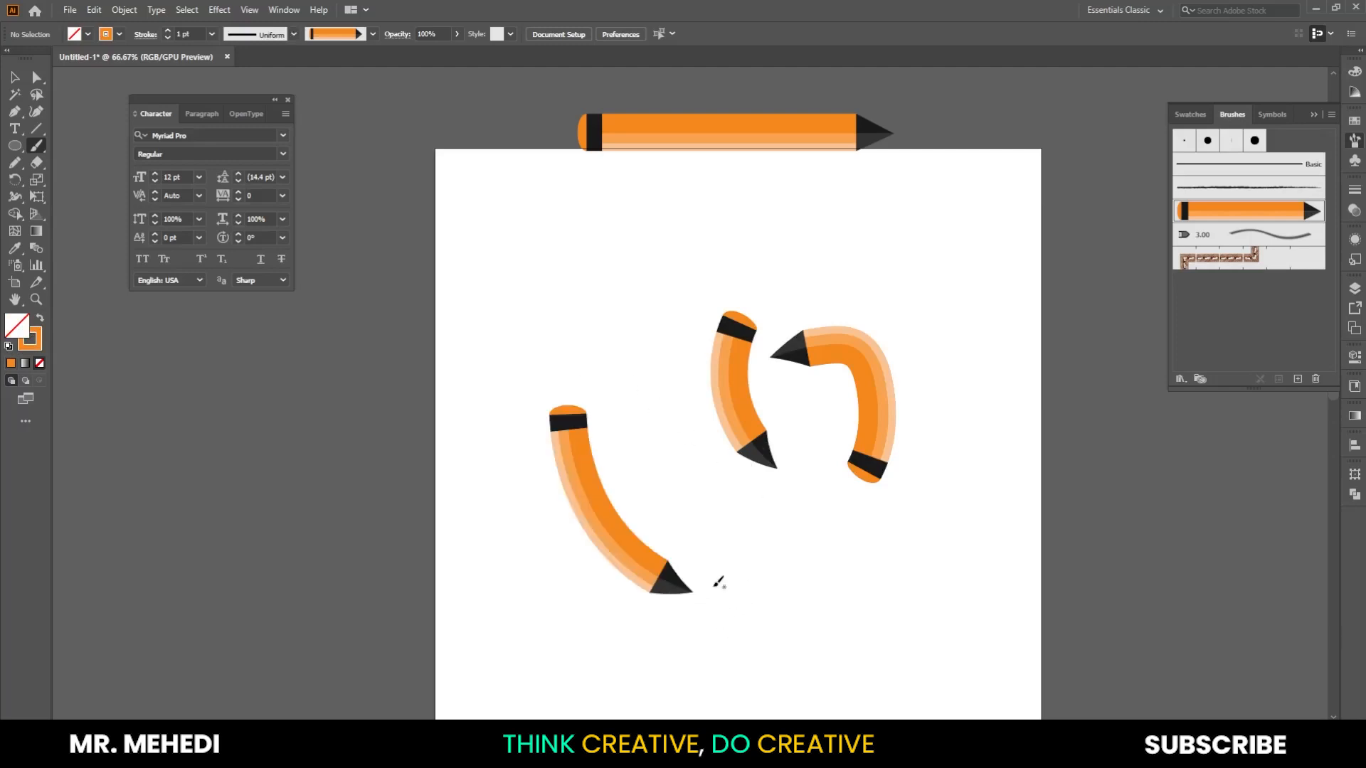
drag(689, 446, 644, 313)
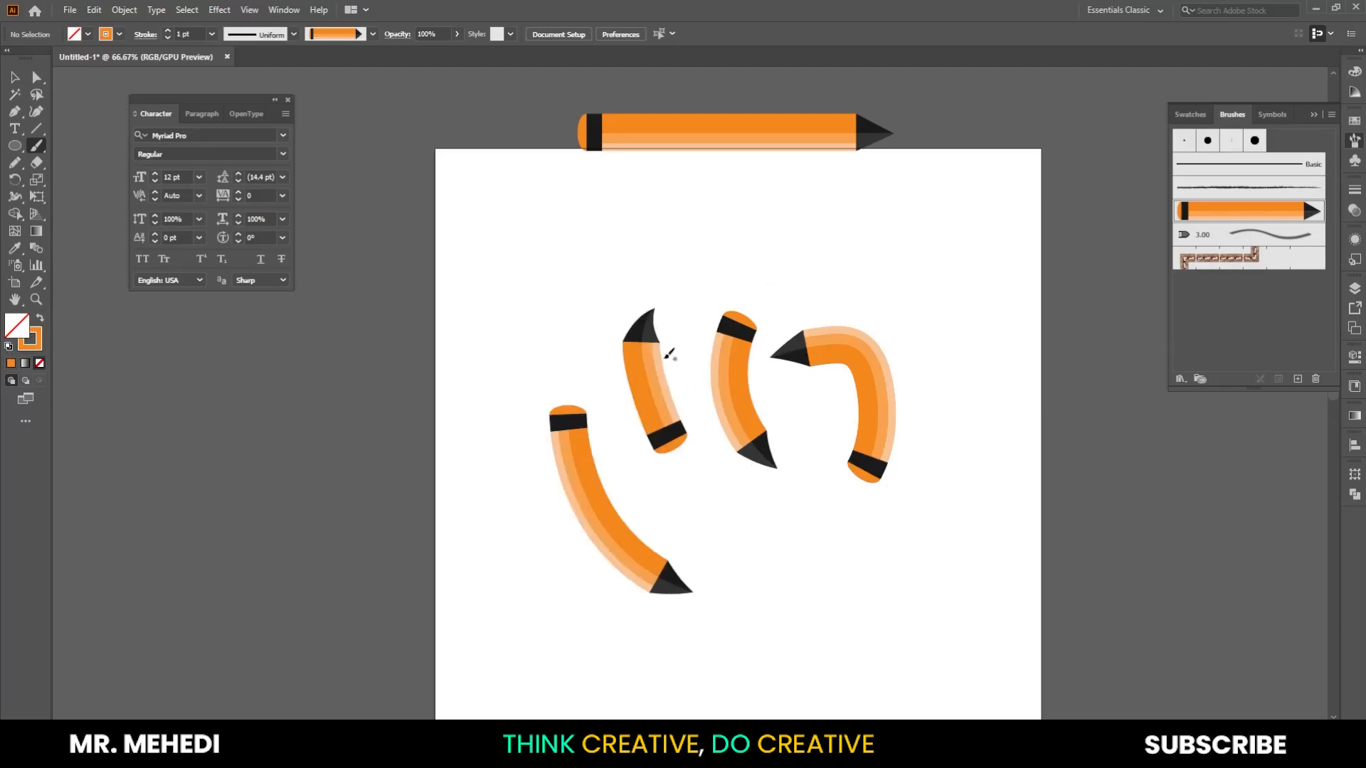
scroll(706, 387, down, 2)
drag(986, 531, 961, 538)
drag(946, 283, 927, 541)
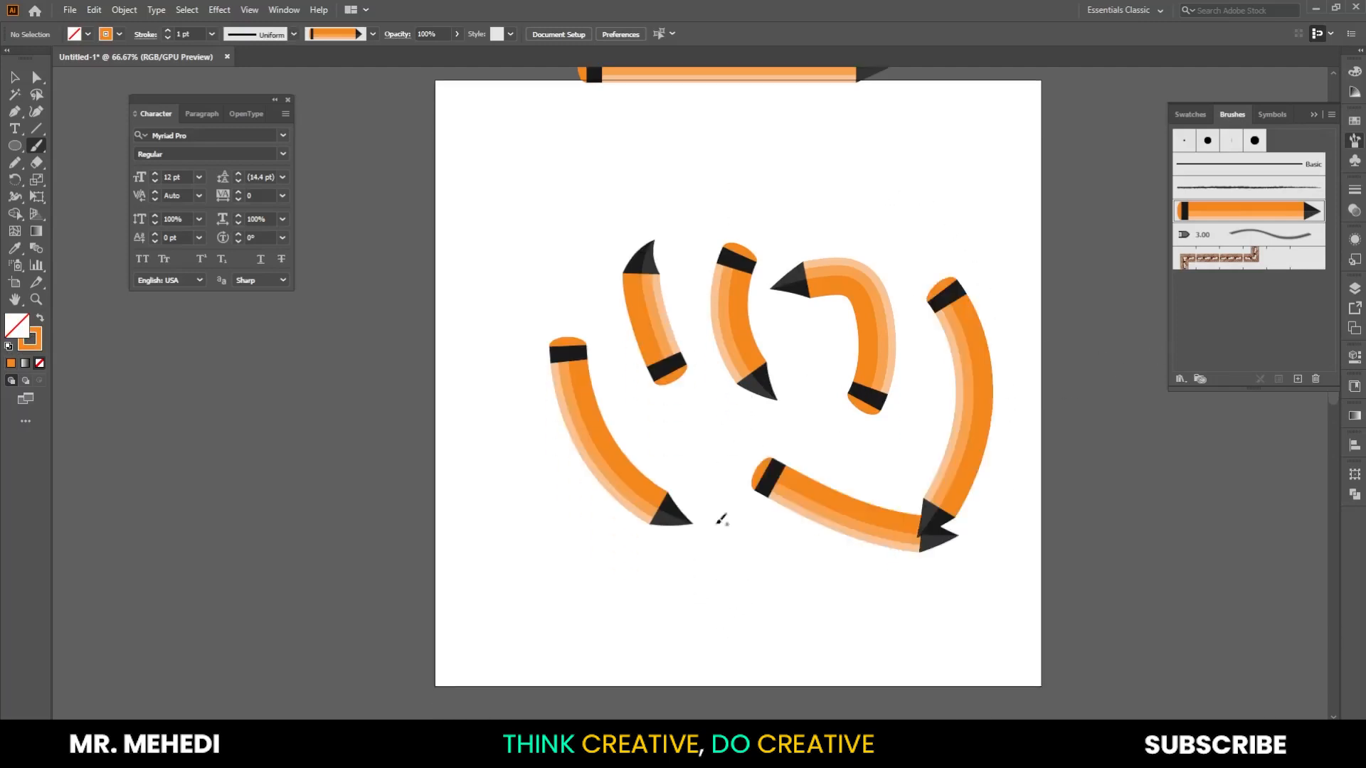
Undo all the pencil-brush test strokes.
key(ctrl+z)
key(ctrl+z)
key(ctrl+z)
key(ctrl+z)
key(ctrl+z)
key(ctrl+z)
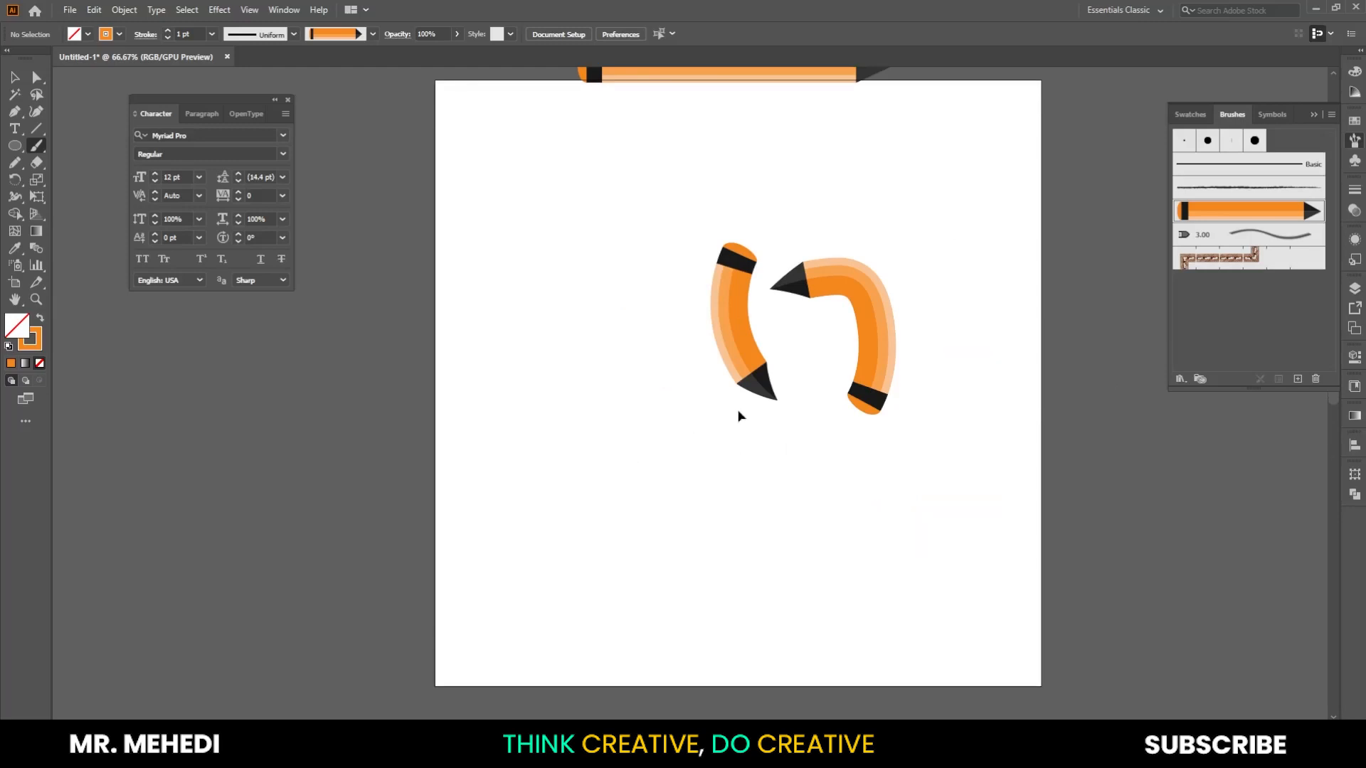
Paint one long wavy stroke with the pencil brush and delete it from the artboard.
drag(853, 325, 858, 324)
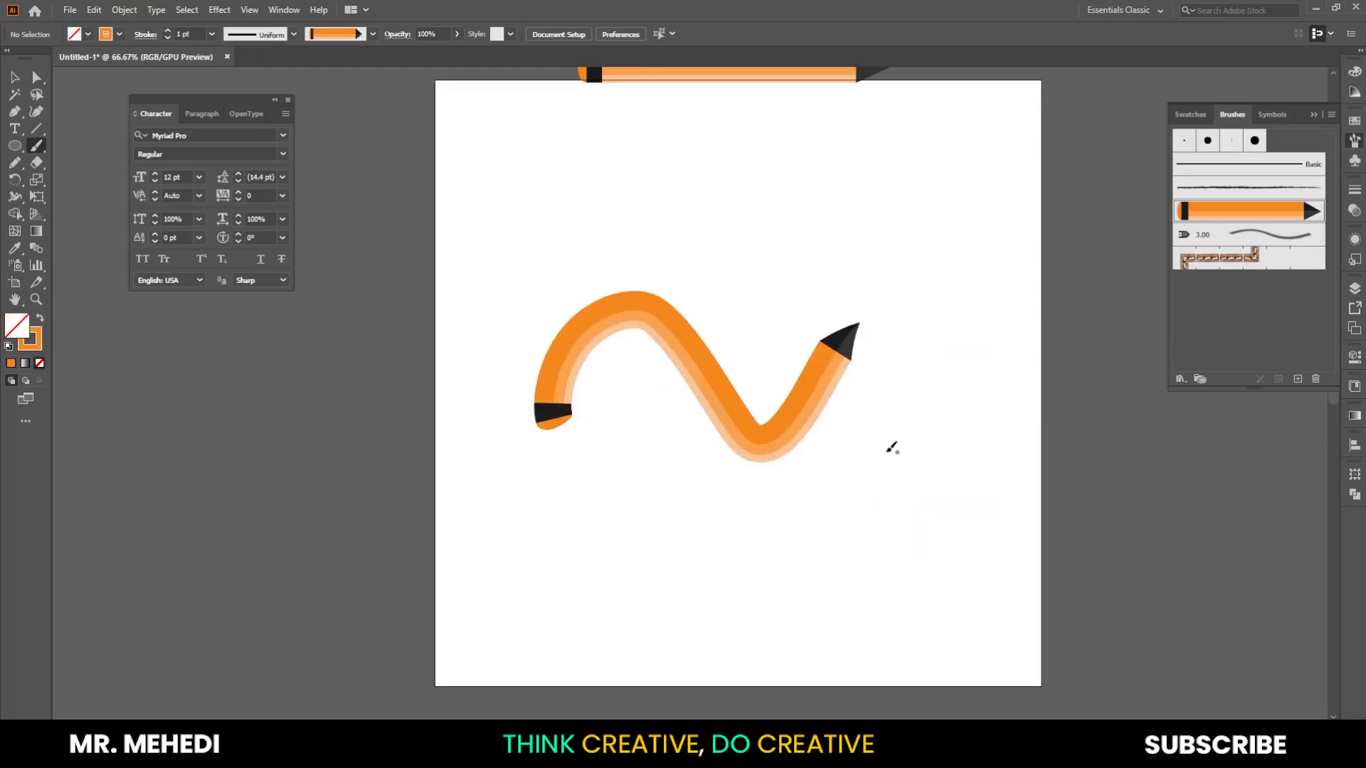
click(15, 78)
drag(760, 265, 814, 497)
key(Delete)
Place a "Lorem ipsum" text object at about 73.8 pt and set its font to FN Ahasan Nihasha Bijoy52.
click(14, 129)
click(719, 351)
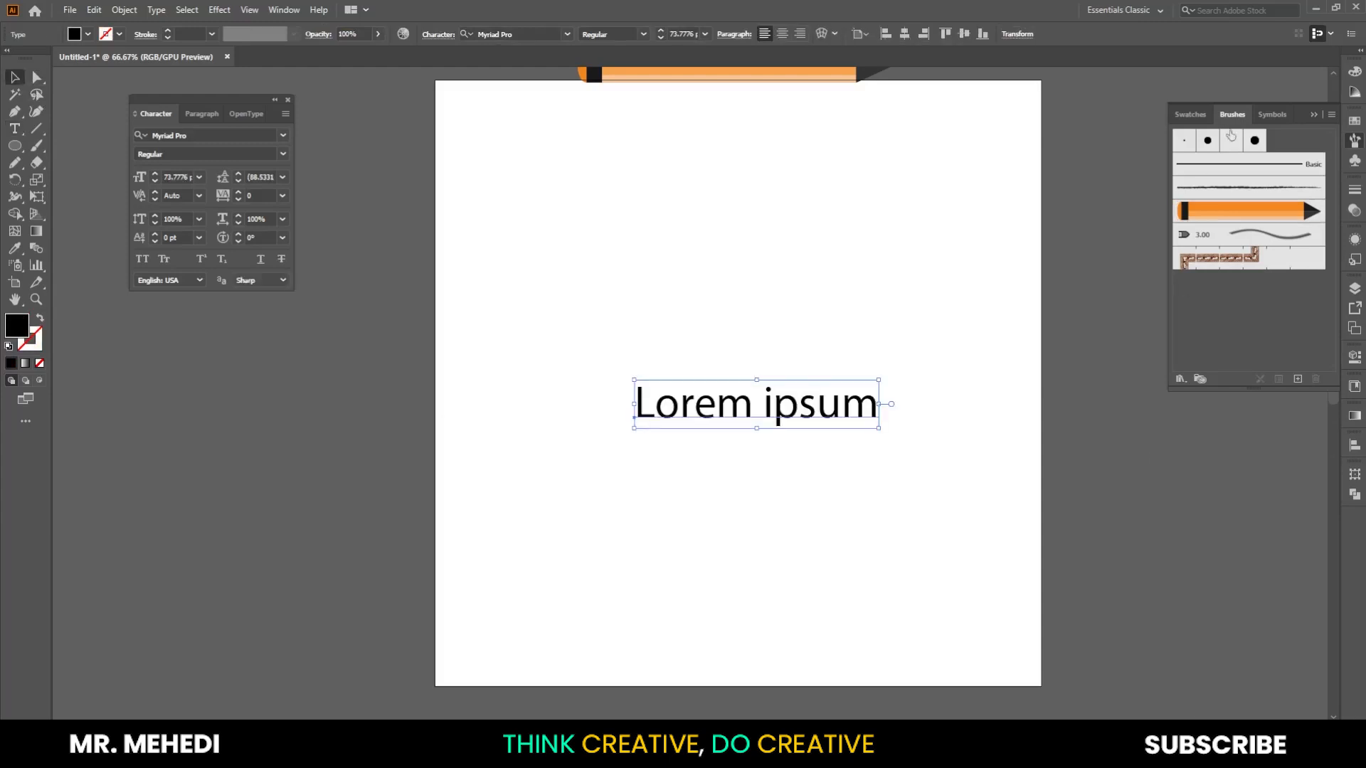
click(283, 136)
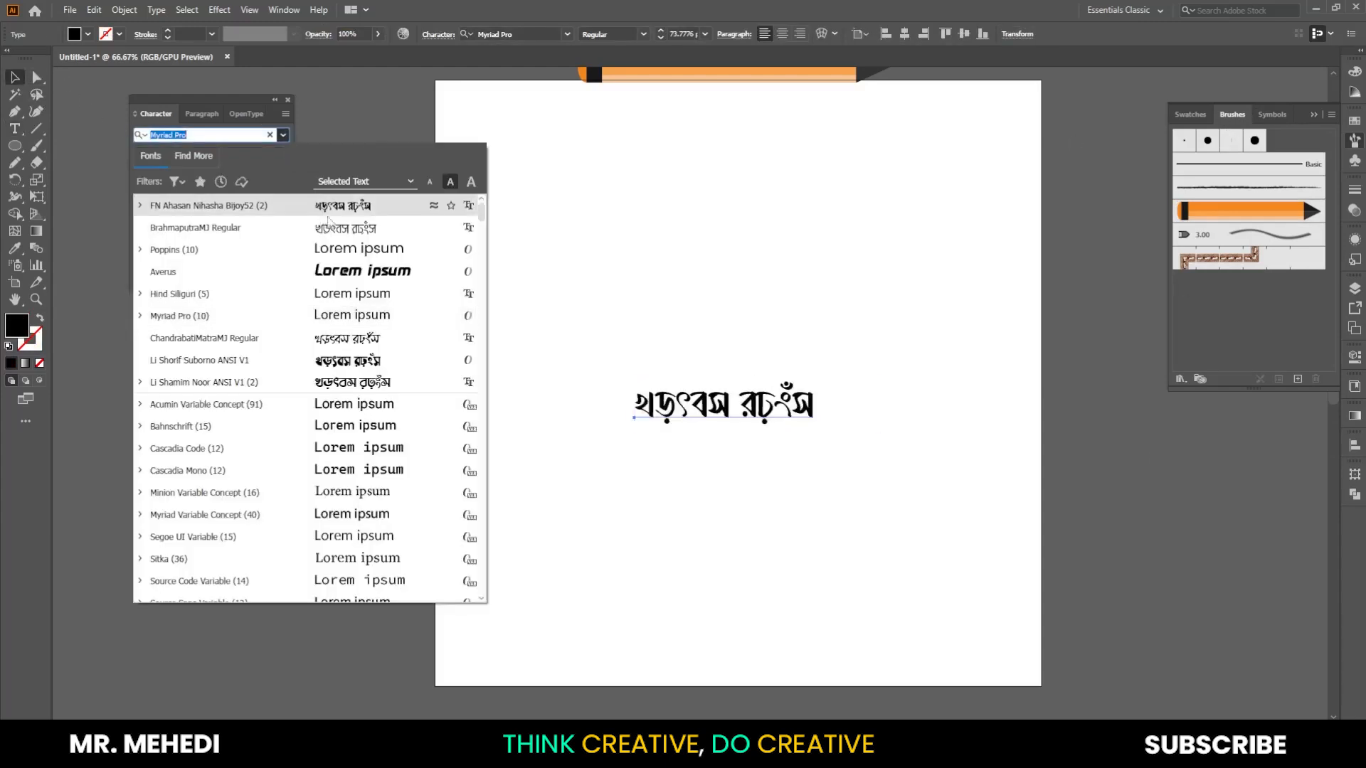
click(379, 207)
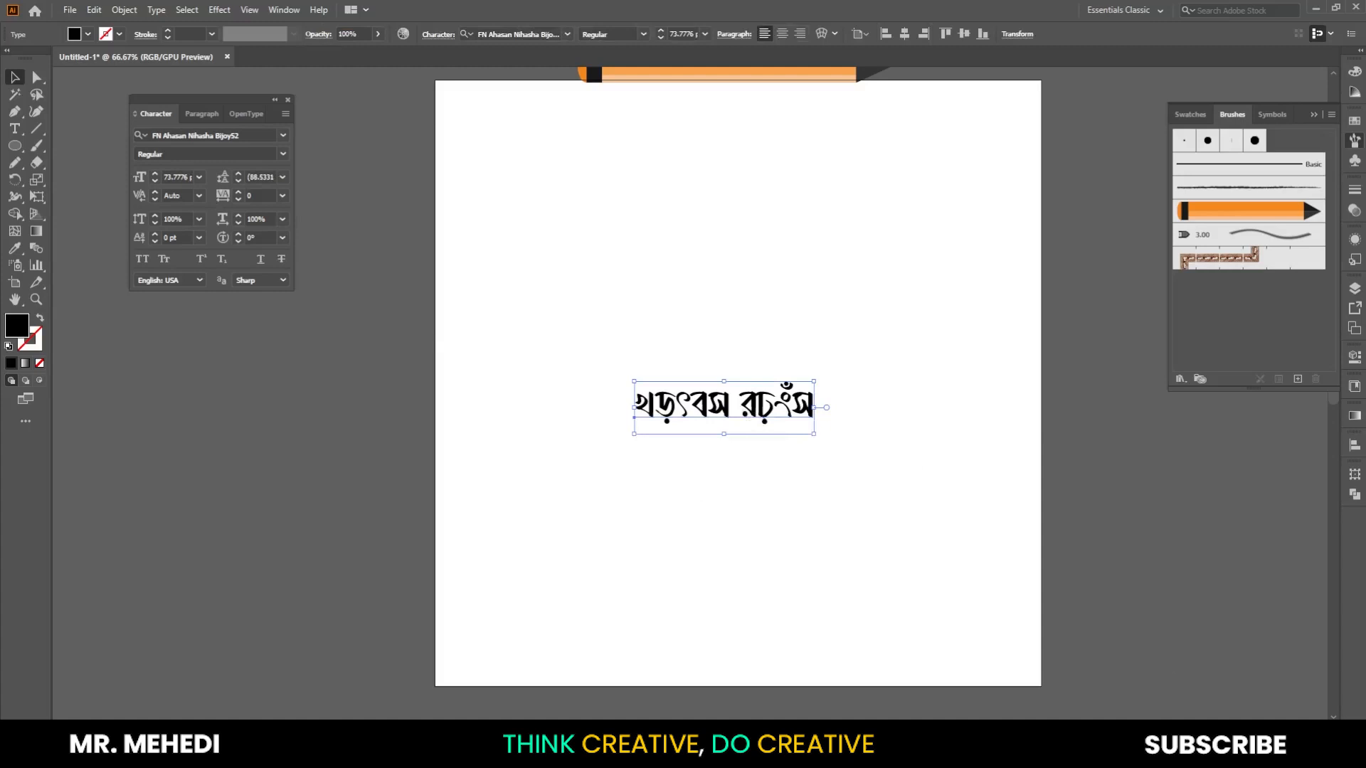
Replace the placeholder text with the Bengali word "পেনসিল" and enlarge it to about 253.8 pt.
click(1115, 744)
click(1101, 691)
double_click(720, 413)
scroll(720, 413, up, 1)
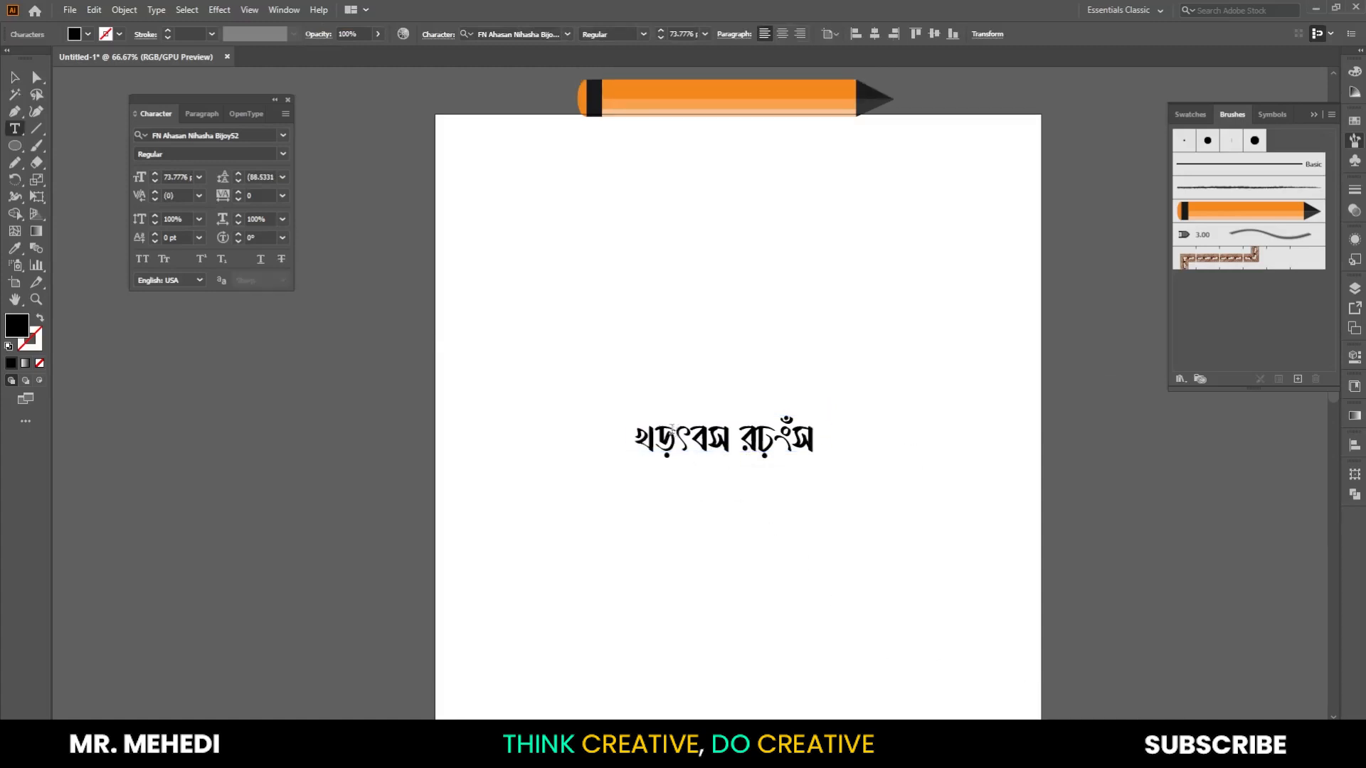
drag(639, 436, 878, 427)
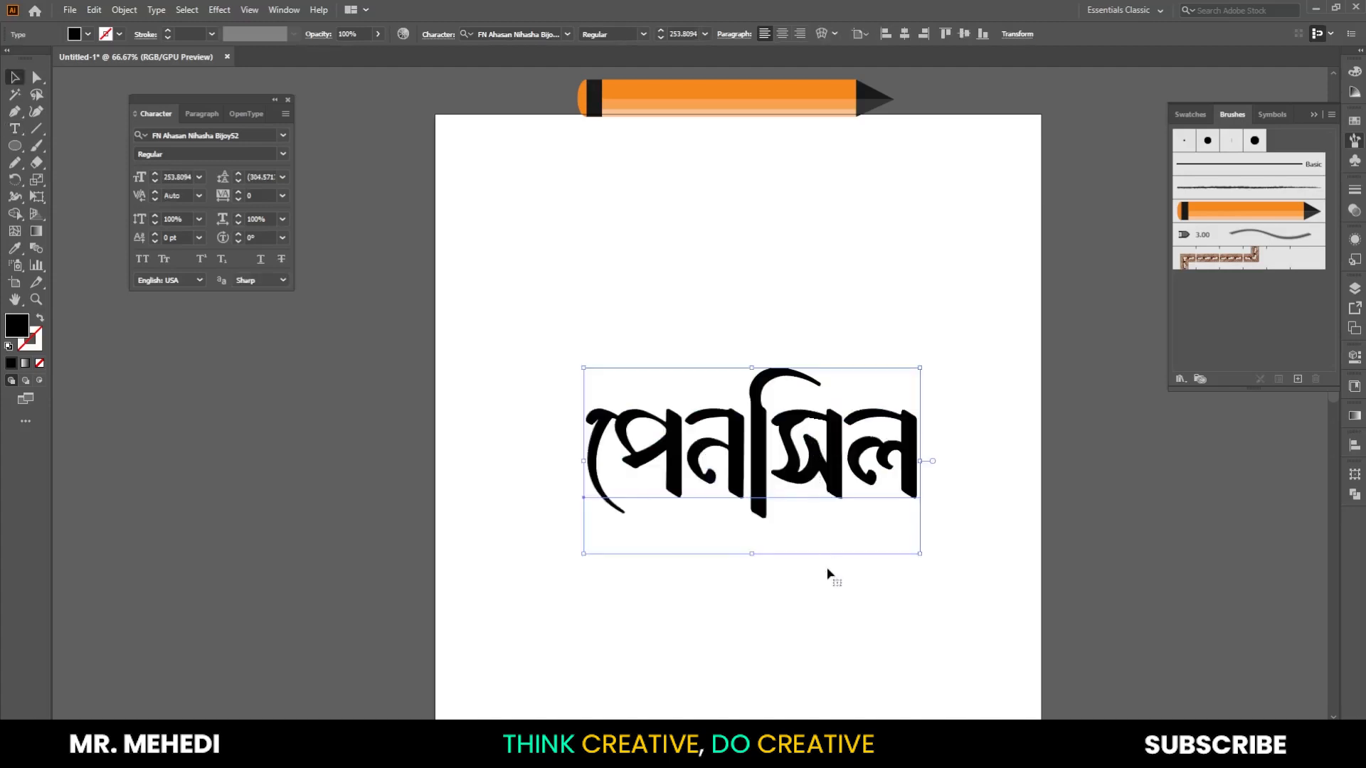
Lock the "পেনসিল" text object for use as a tracing template.
click(804, 276)
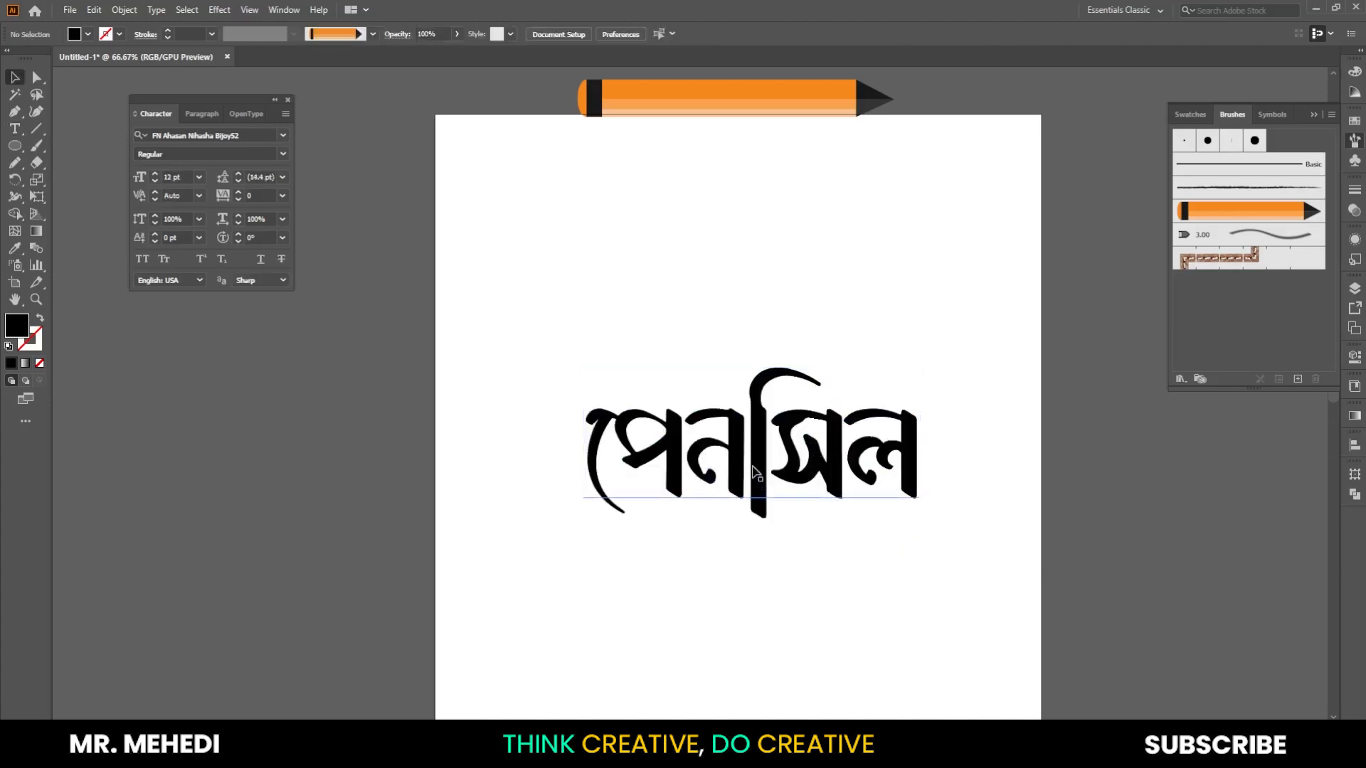
click(790, 471)
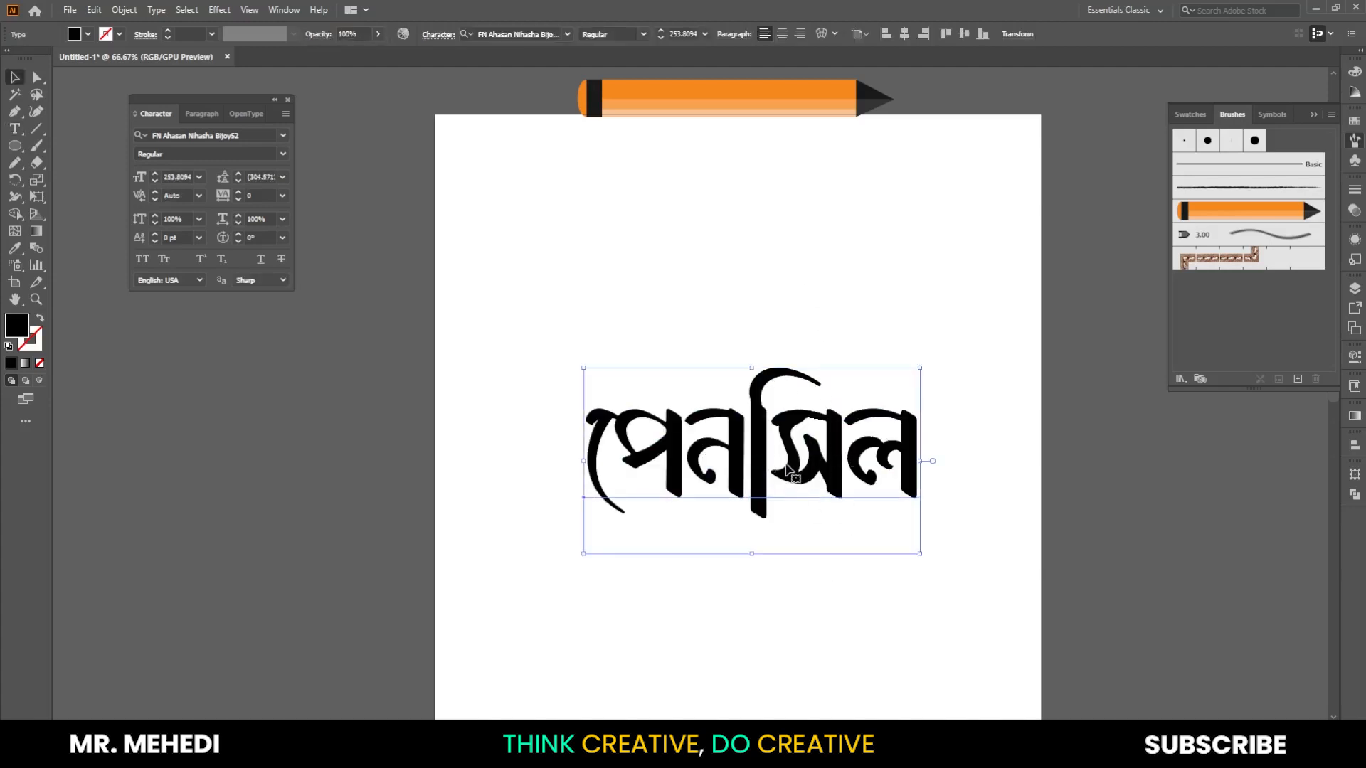
key(ctrl+shift+o)
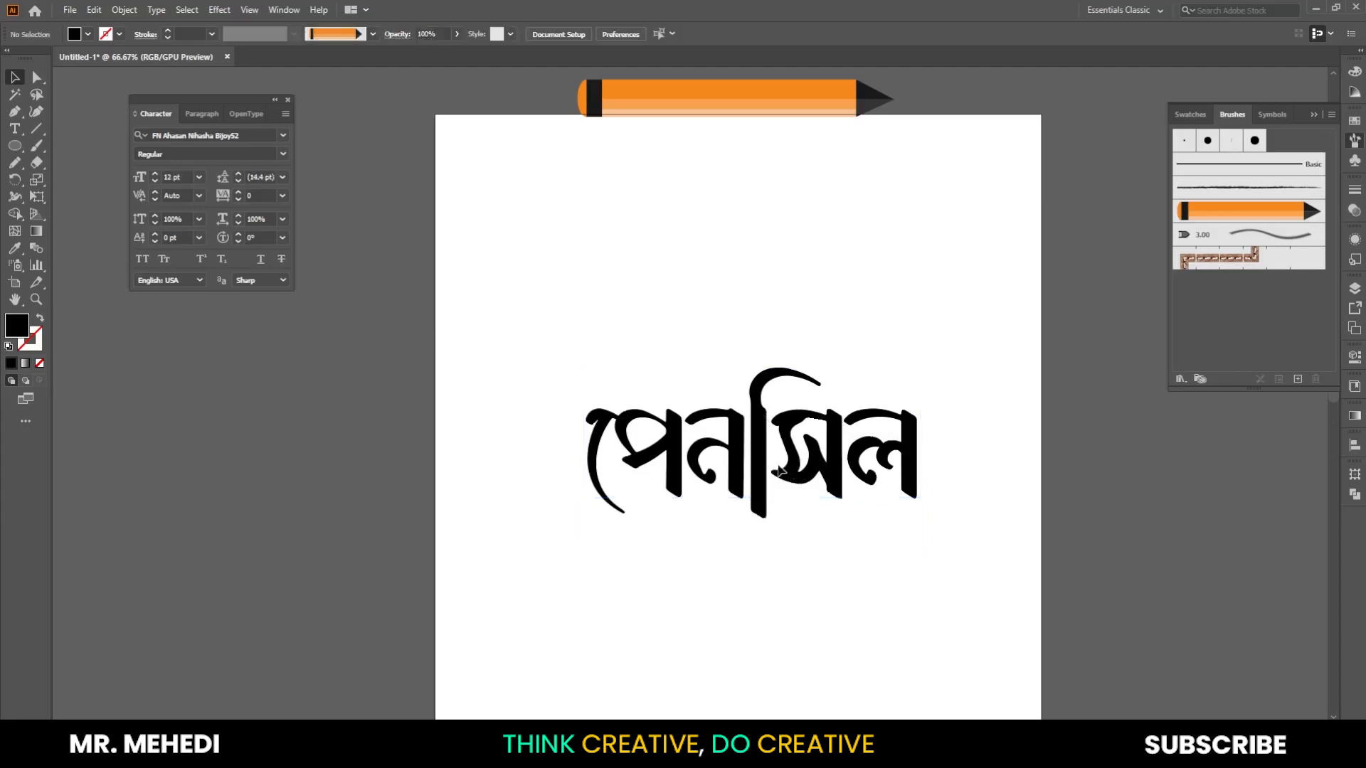
Draw a short curved Pen path along the hooked head of the first vowel sign ে.
click(14, 111)
scroll(379, 336, down, 2)
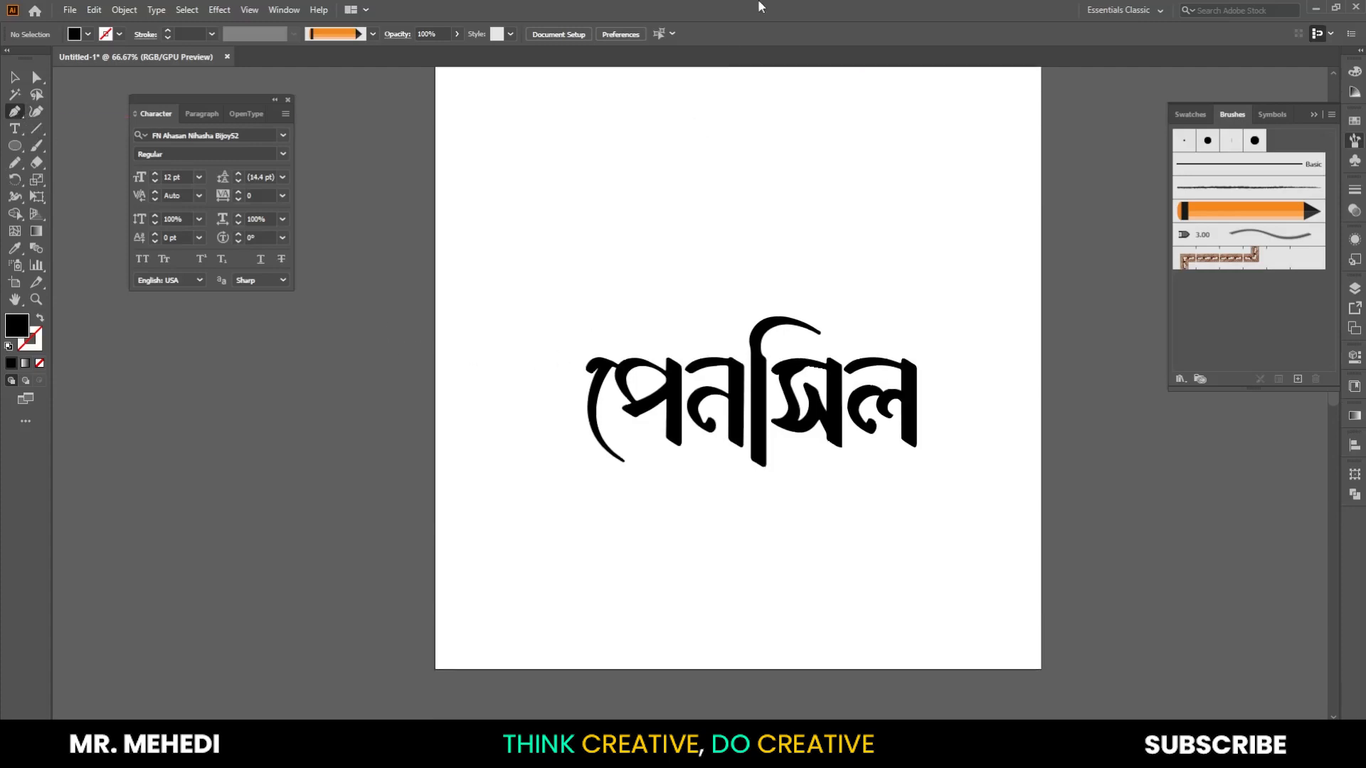
scroll(584, 367, up, 1)
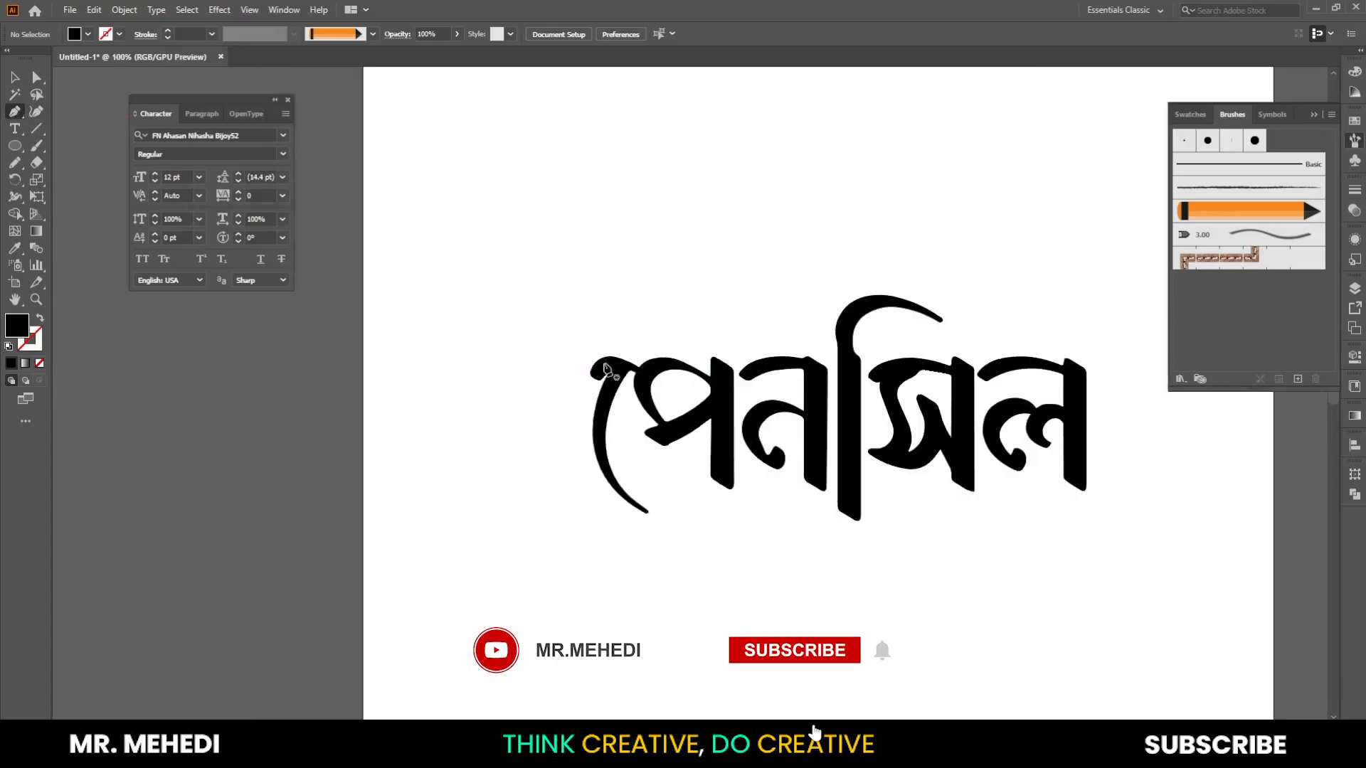
scroll(672, 510, up, 1)
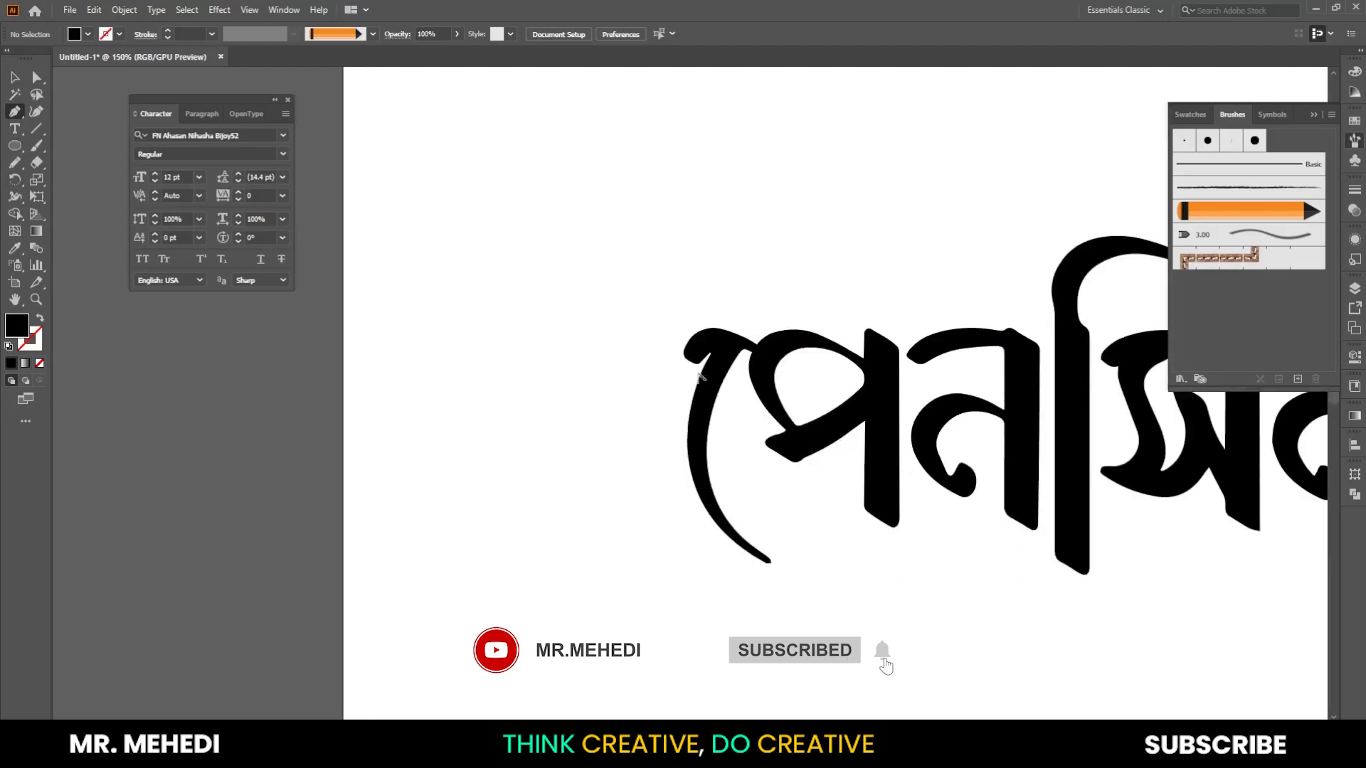
scroll(820, 396, down, 2)
scroll(569, 402, up, 2)
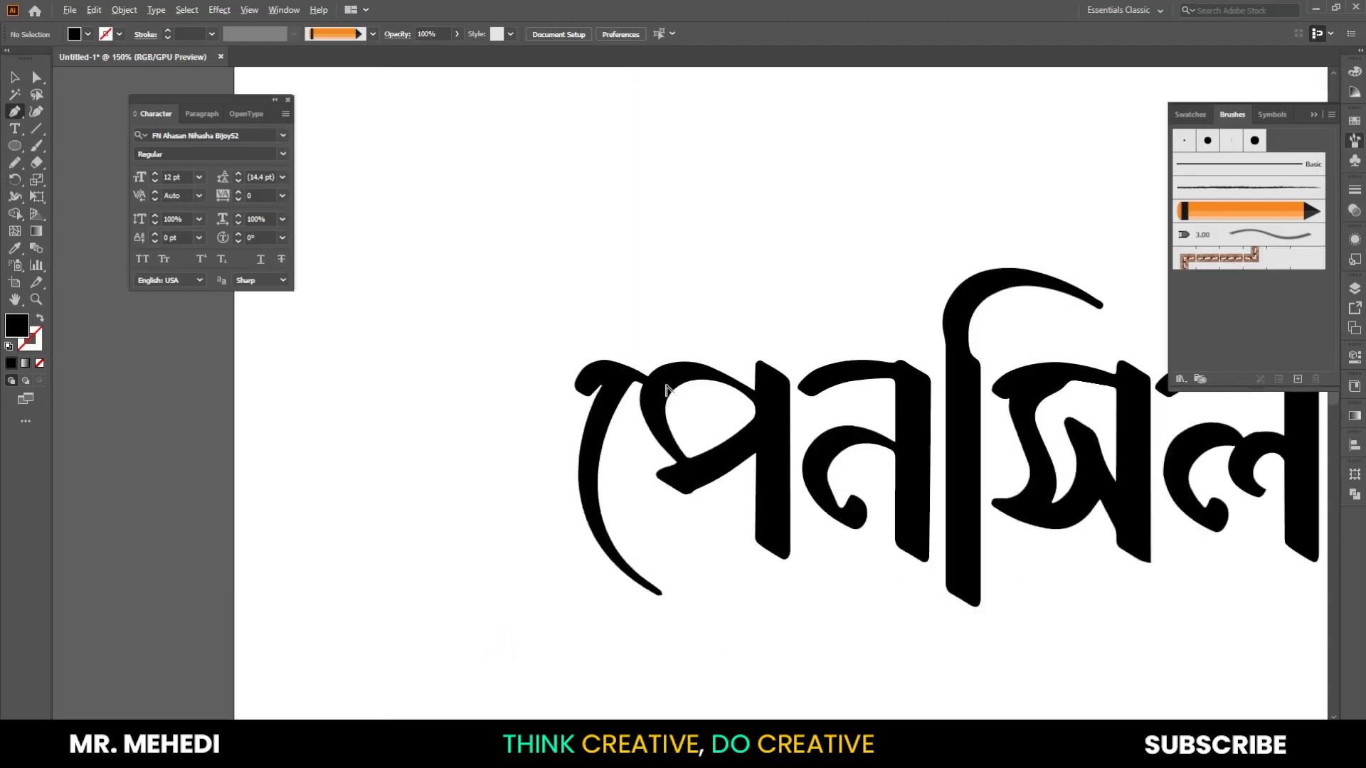
click(578, 391)
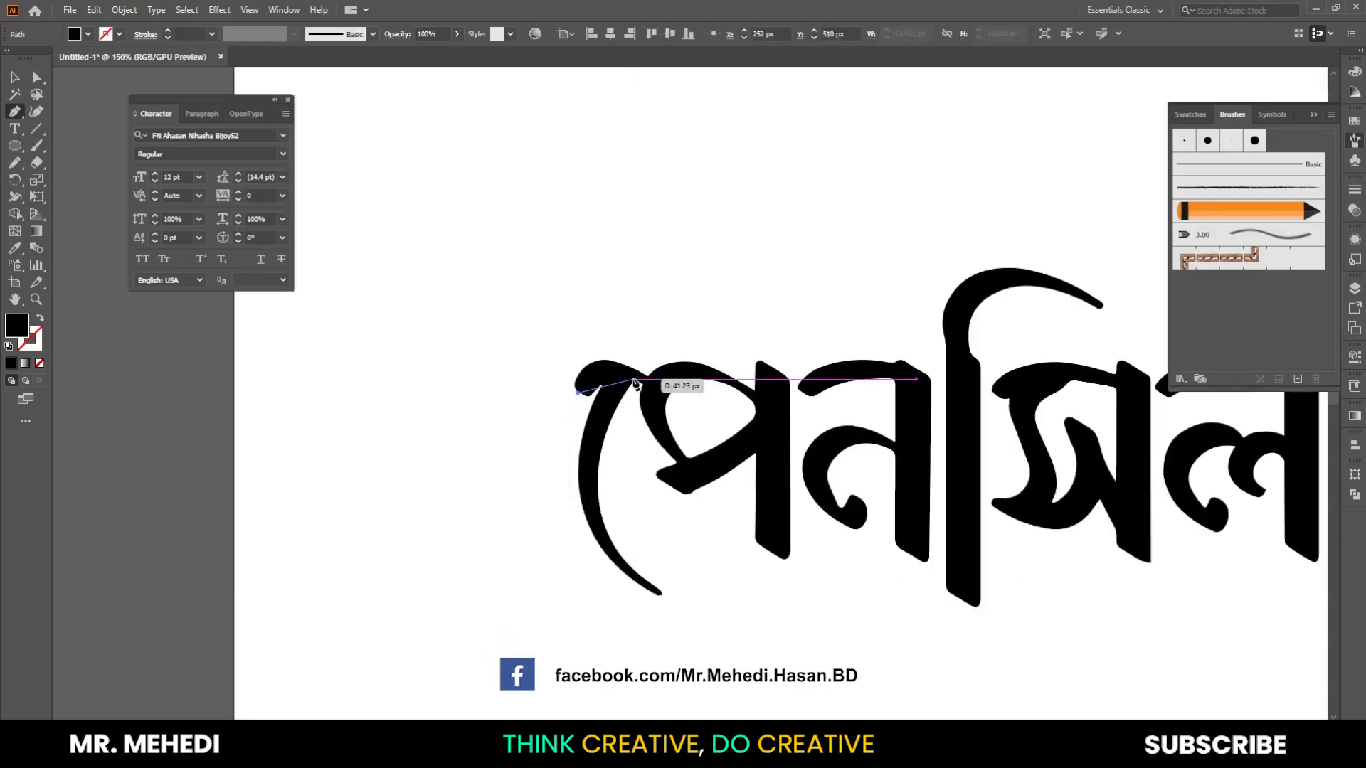
drag(633, 380, 603, 387)
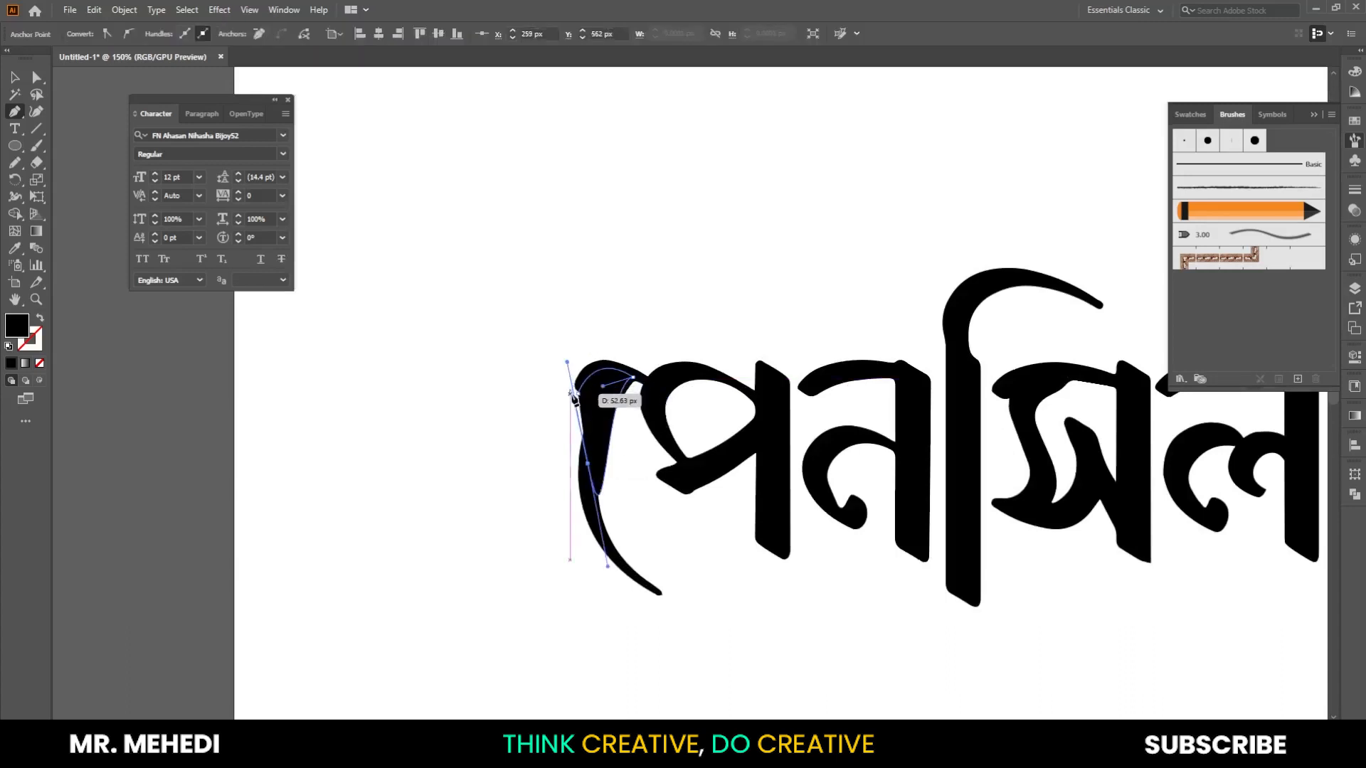
scroll(541, 359, down, 3)
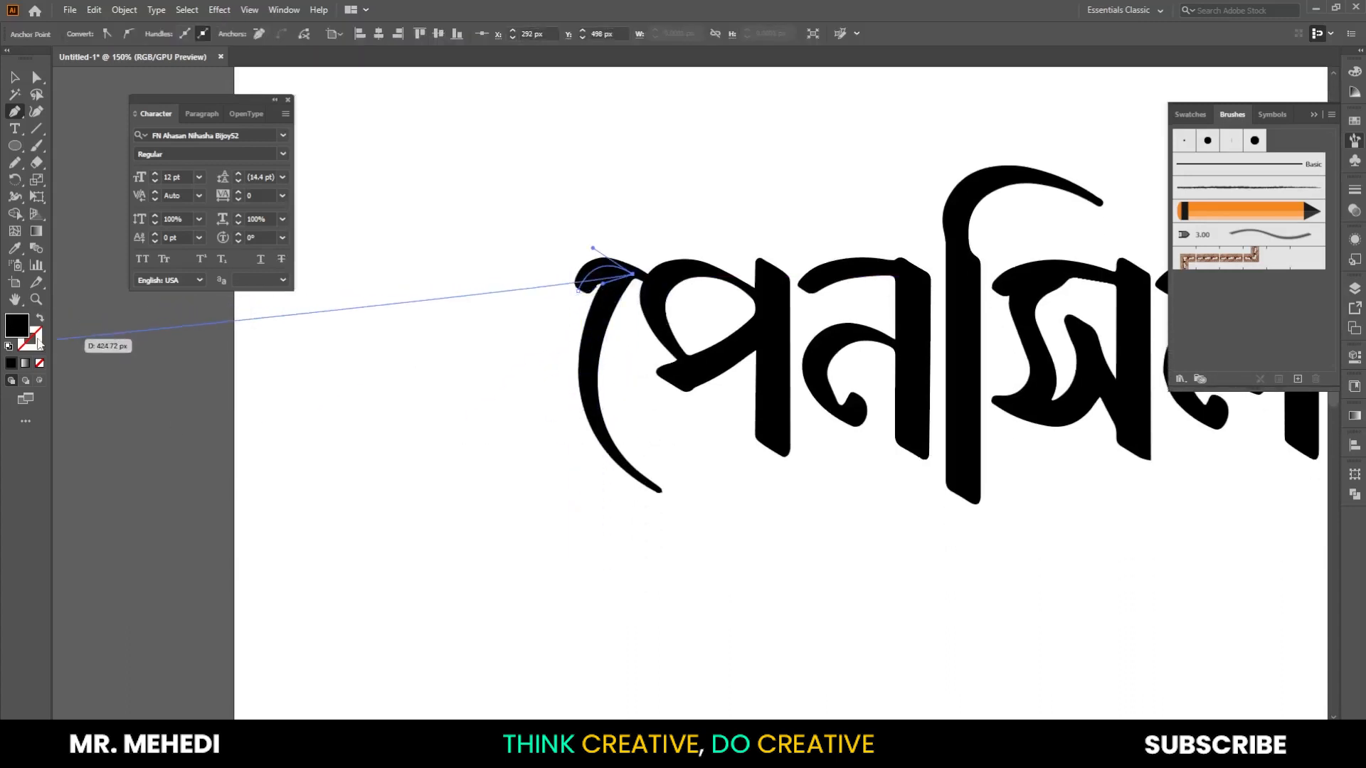
Set the fill to none and trace the long curved tail of the vowel sign ে with the Pen tool.
click(40, 366)
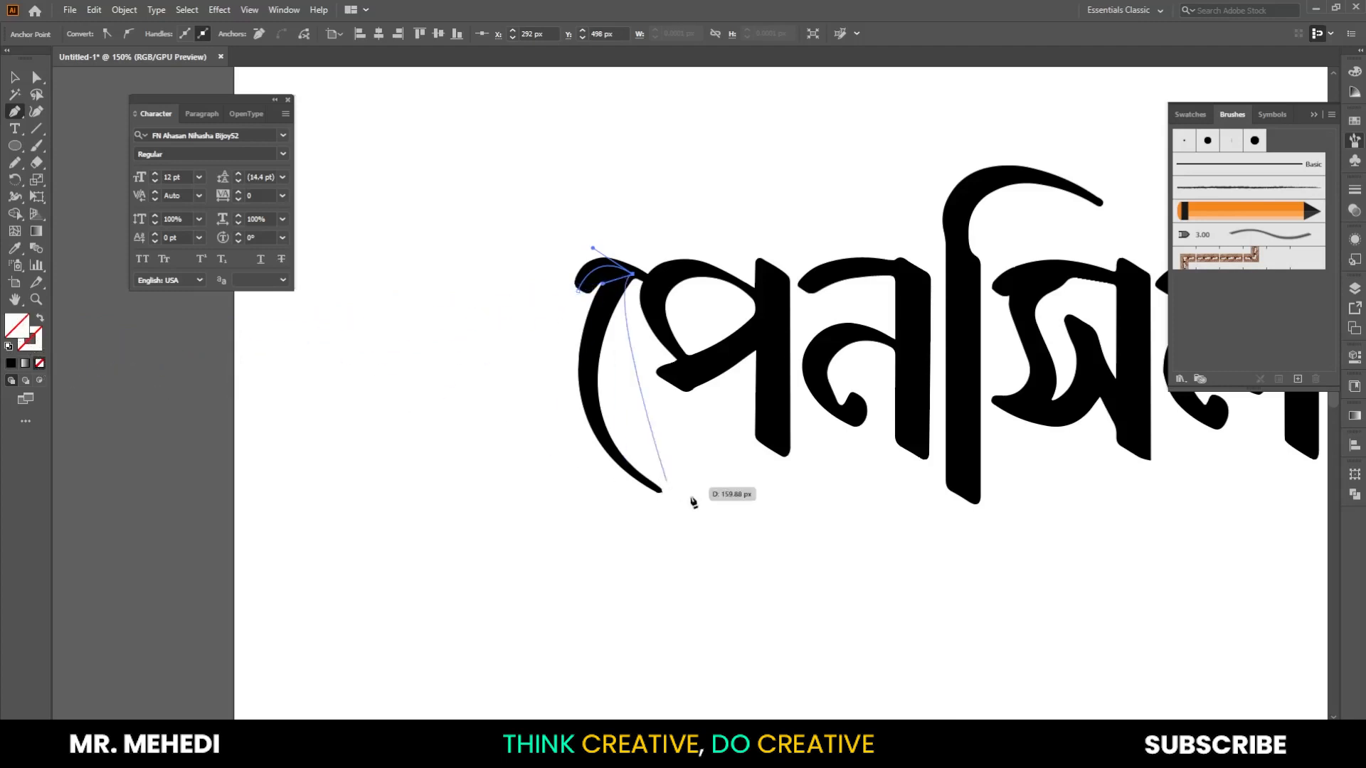
mouse_move(661, 492)
mouse_down()
mouse_move(769, 569)
mouse_move(781, 561)
mouse_up()
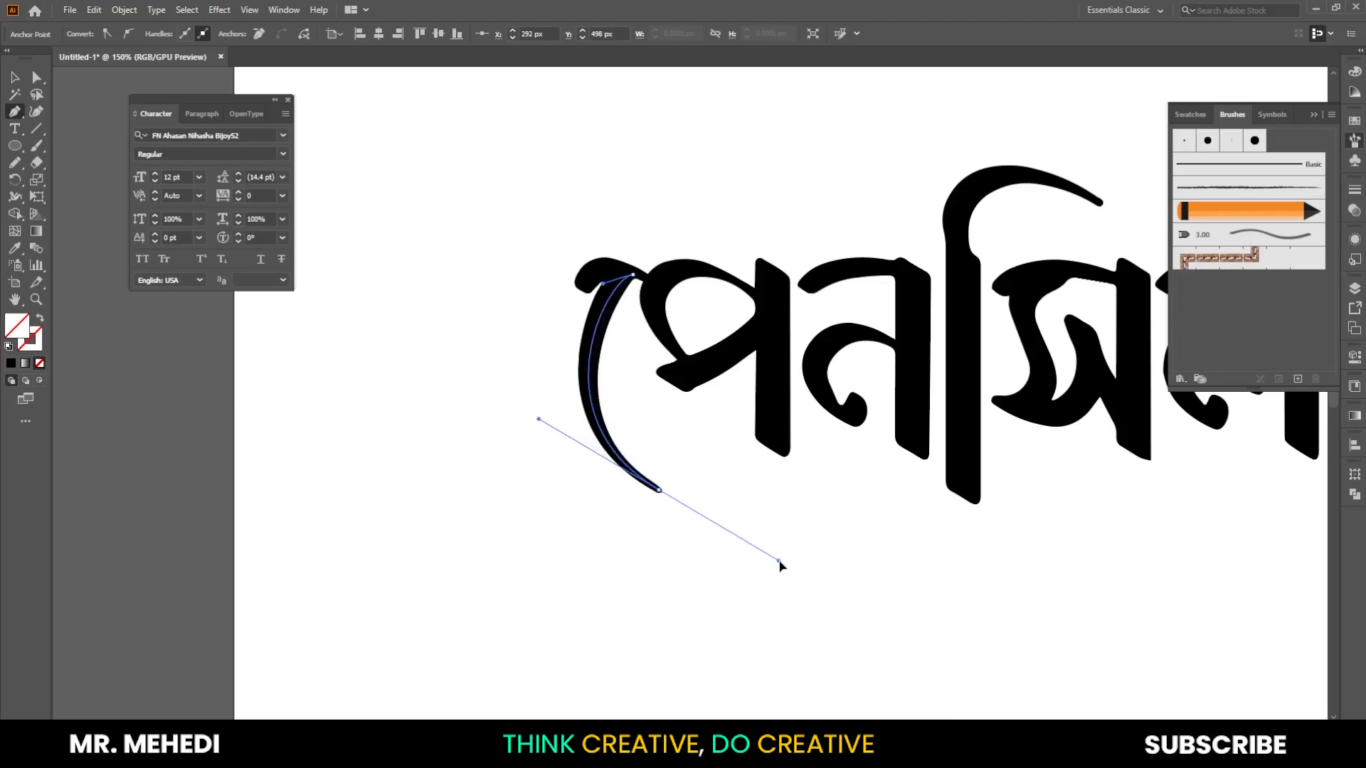
click(658, 489)
click(15, 77)
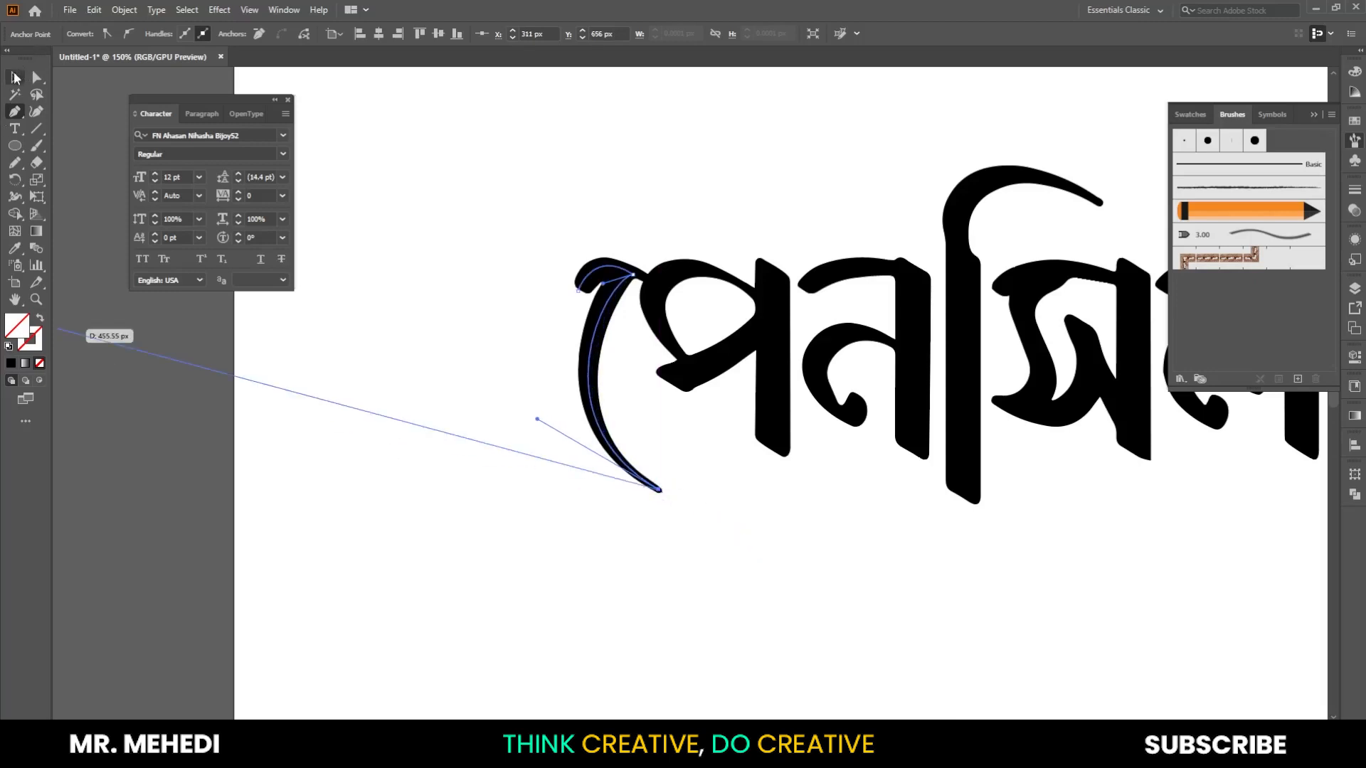
click(320, 113)
Trace the loop and vertical stem of the letter প with Pen paths along its centre.
click(19, 116)
scroll(747, 320, up, 1)
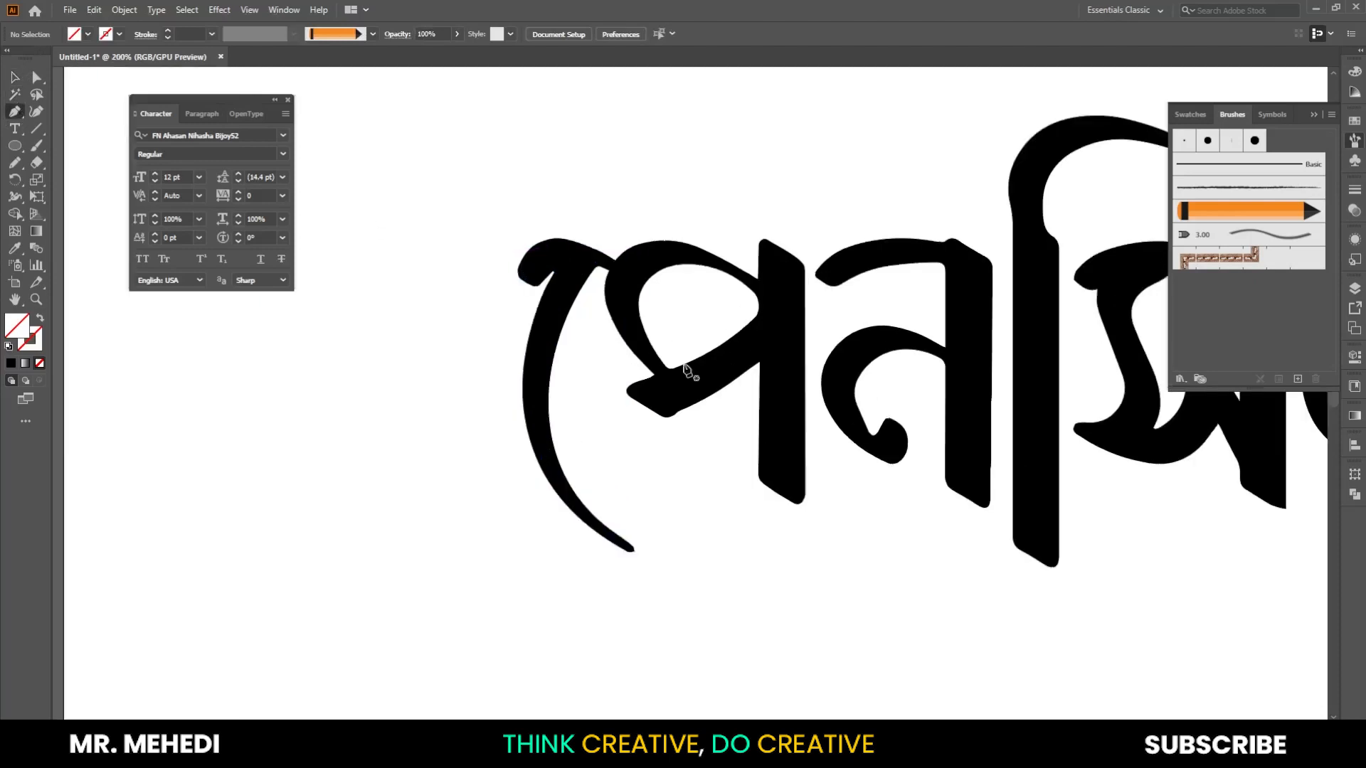
click(643, 403)
scroll(787, 263, down, 1)
drag(783, 215, 782, 461)
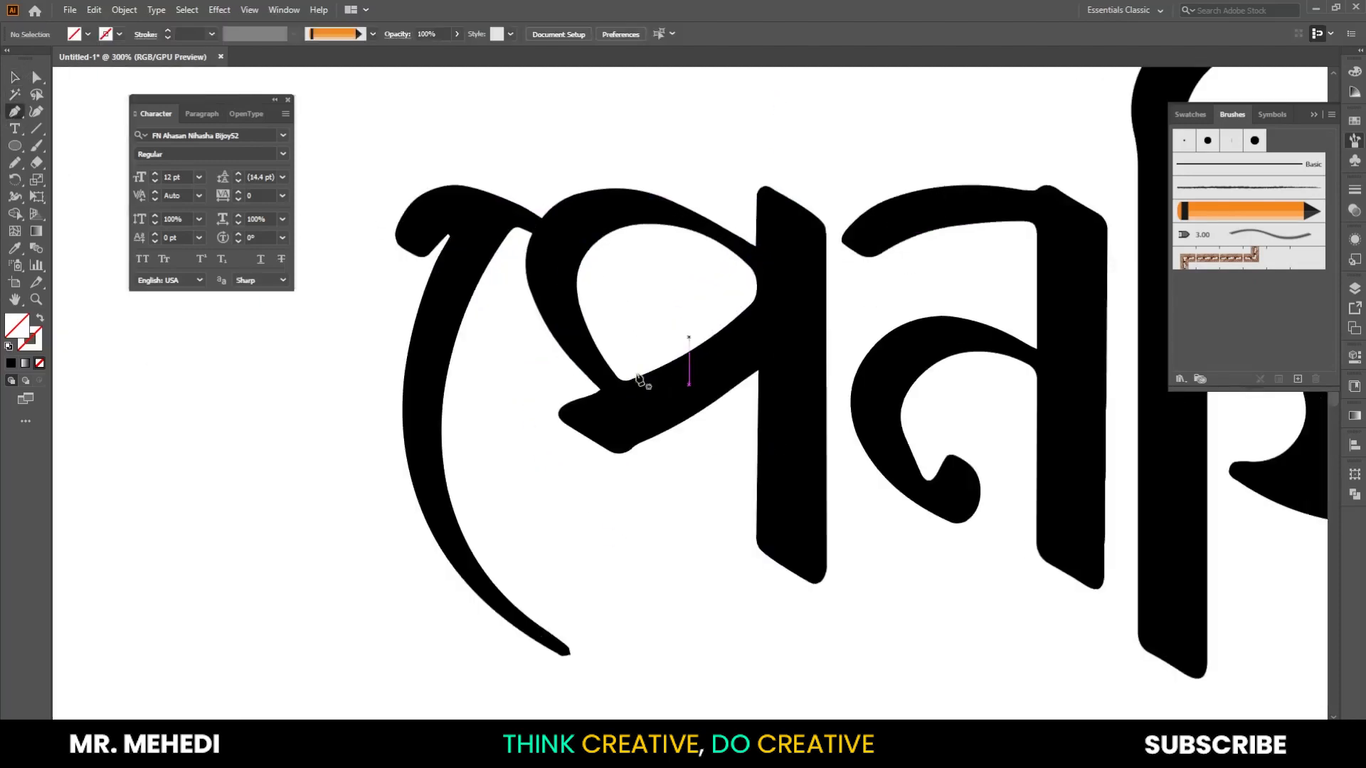
click(580, 315)
drag(572, 192, 799, 289)
Trace the lower curl, vertical stem and curved headline of the letter ন with the Pen tool.
click(589, 442)
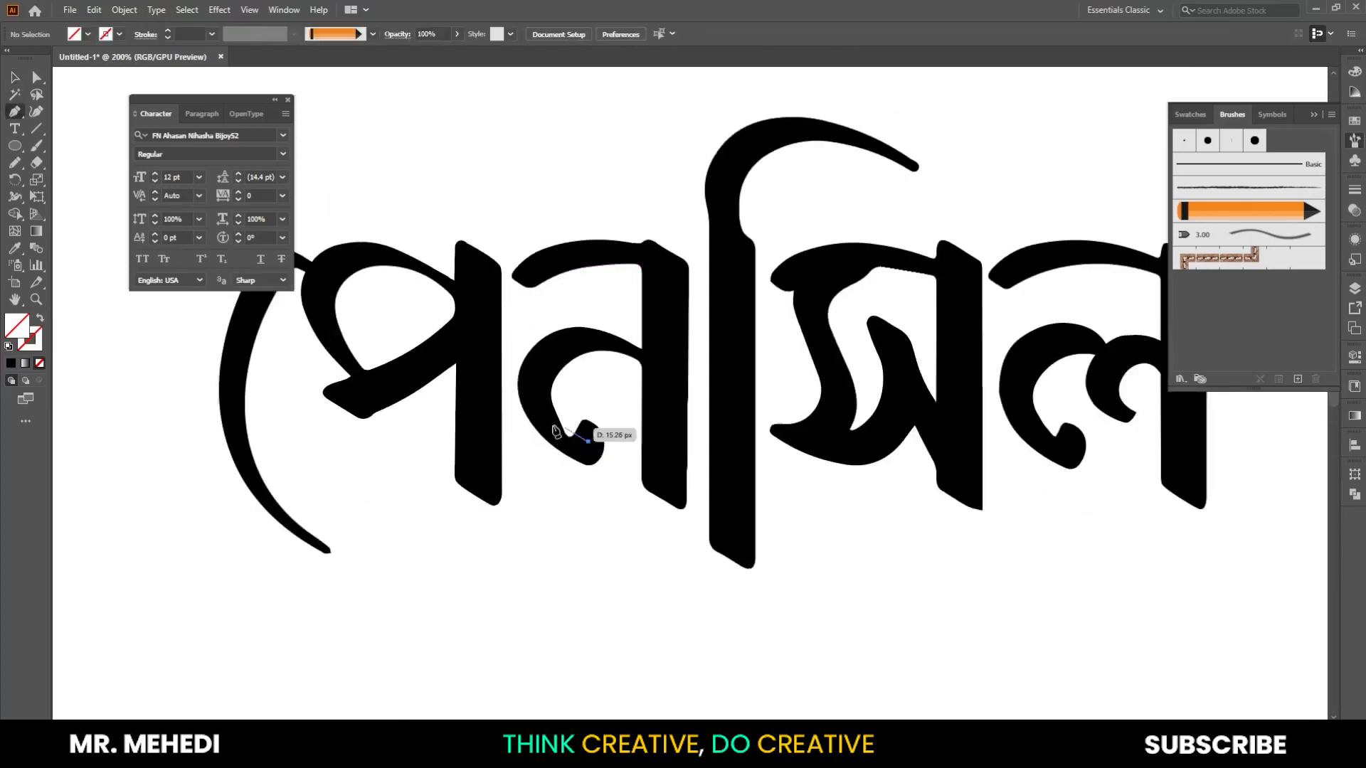
click(534, 393)
drag(662, 366, 668, 427)
click(661, 251)
drag(525, 283, 503, 316)
Trace the tall vowel sign ি from its foot up through the arched tip with the Pen tool.
click(737, 562)
click(737, 267)
drag(791, 131, 834, 114)
click(915, 167)
ctrl+click(74, 111)
Trace the curved body and vertical stem of the letter স with the Pen tool.
click(867, 254)
drag(820, 323, 834, 403)
drag(783, 430, 857, 456)
drag(890, 340, 872, 303)
click(964, 489)
click(960, 273)
ctrl+click(304, 108)
Trace the headline of the letter স with a separate Pen path.
click(775, 276)
mouse_move(982, 279)
mouse_down()
mouse_move(1129, 332)
mouse_move(879, 366)
mouse_move(1058, 390)
mouse_up()
ctrl+click(1110, 306)
Trace the large hooked curve at the start of the letter ল with the Pen tool.
scroll(881, 367, down, 1)
scroll(880, 367, up, 1)
click(710, 331)
click(15, 111)
click(782, 506)
drag(729, 449, 729, 391)
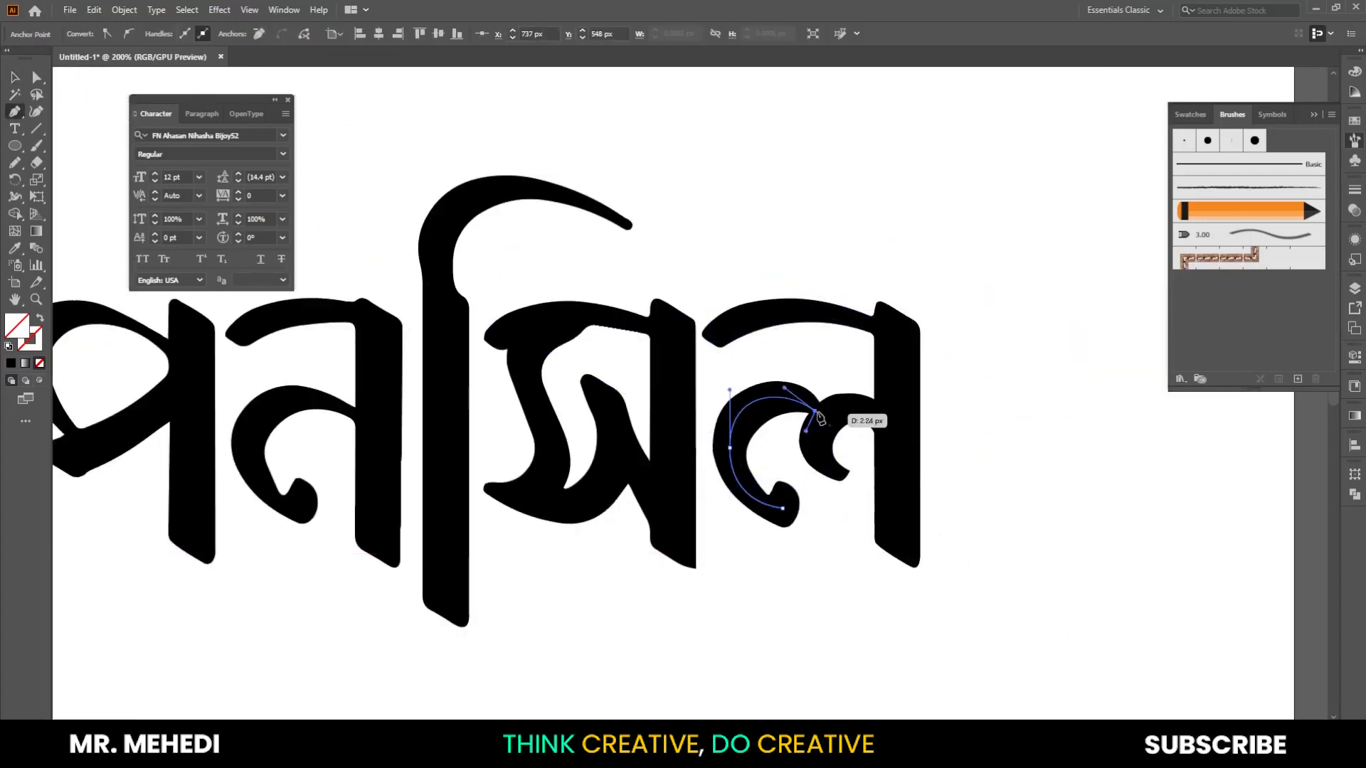
click(817, 414)
ctrl+click(850, 459)
Trace the smaller inner curve of the letter ল up to its vertical stem.
click(841, 477)
drag(846, 404, 874, 395)
click(917, 443)
key(v)
click(996, 426)
Select all the traced paths of the word and move them up, clear of the black text.
scroll(1018, 421, down, 3)
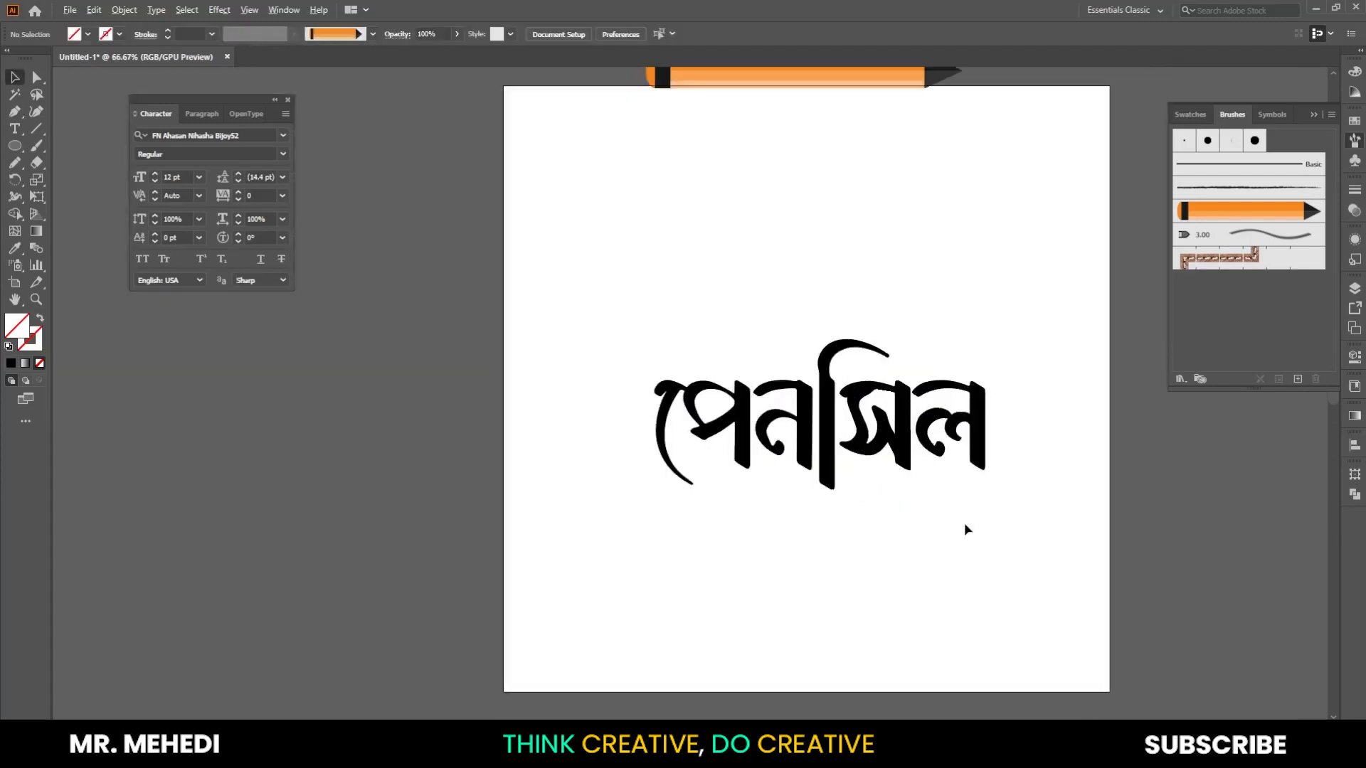
drag(613, 337, 1146, 591)
scroll(928, 573, up, 4)
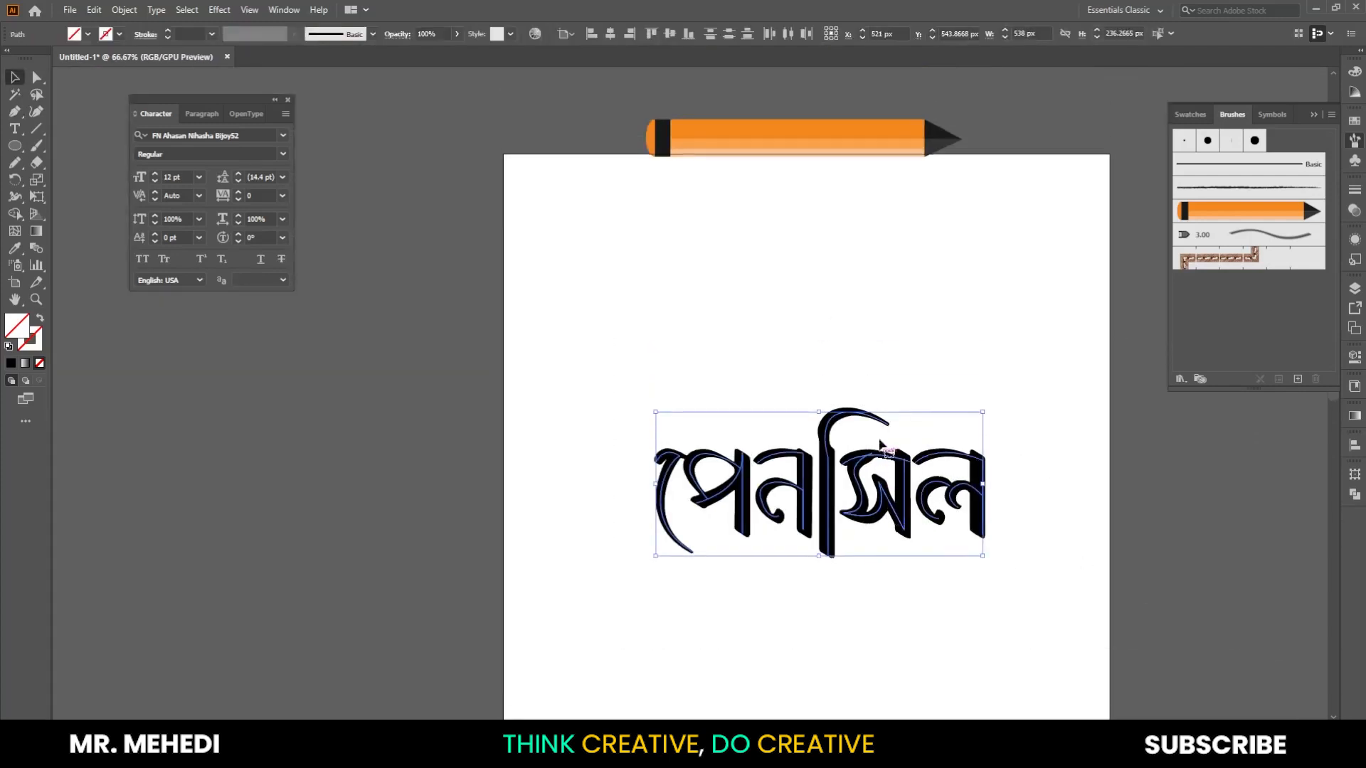
drag(907, 580, 911, 390)
click(1098, 461)
Move the black reference text off the artboard into the empty area beside it.
click(951, 520)
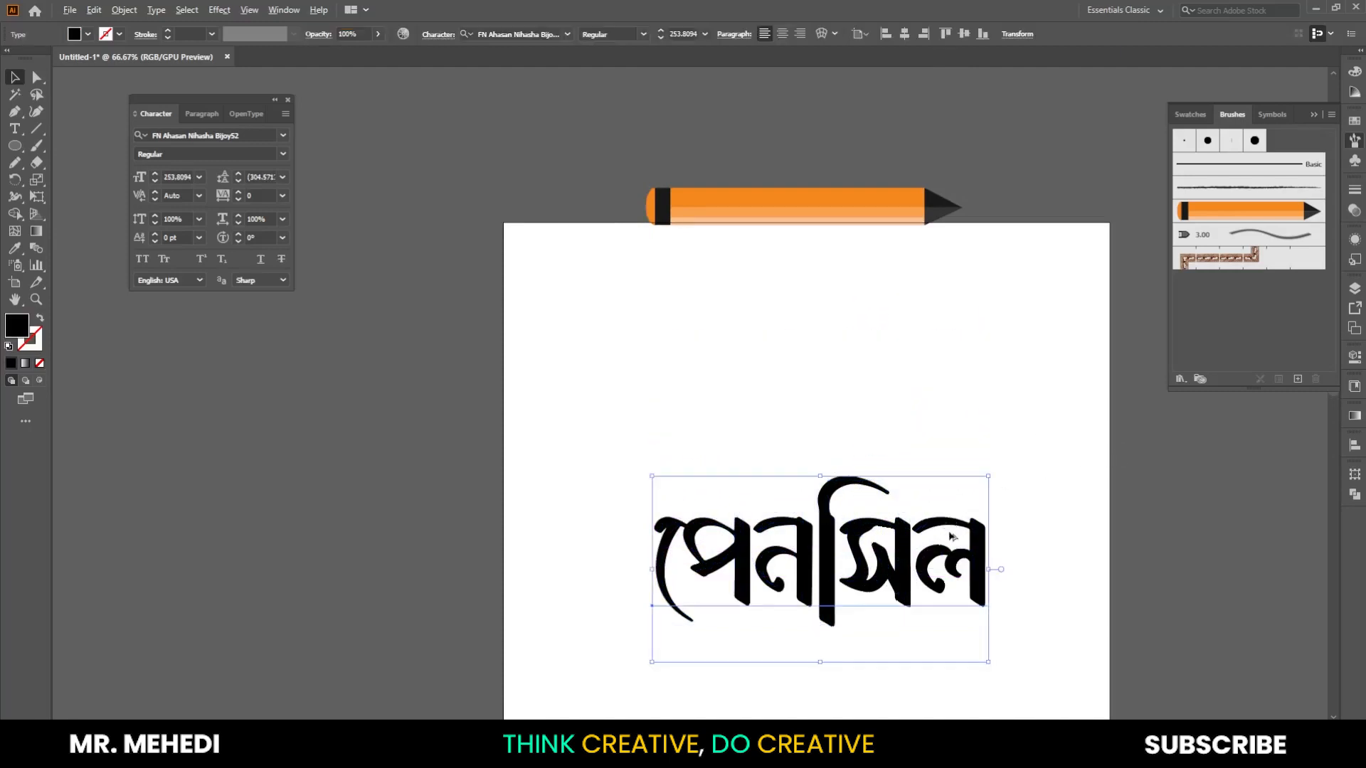
drag(950, 521, 308, 470)
click(374, 629)
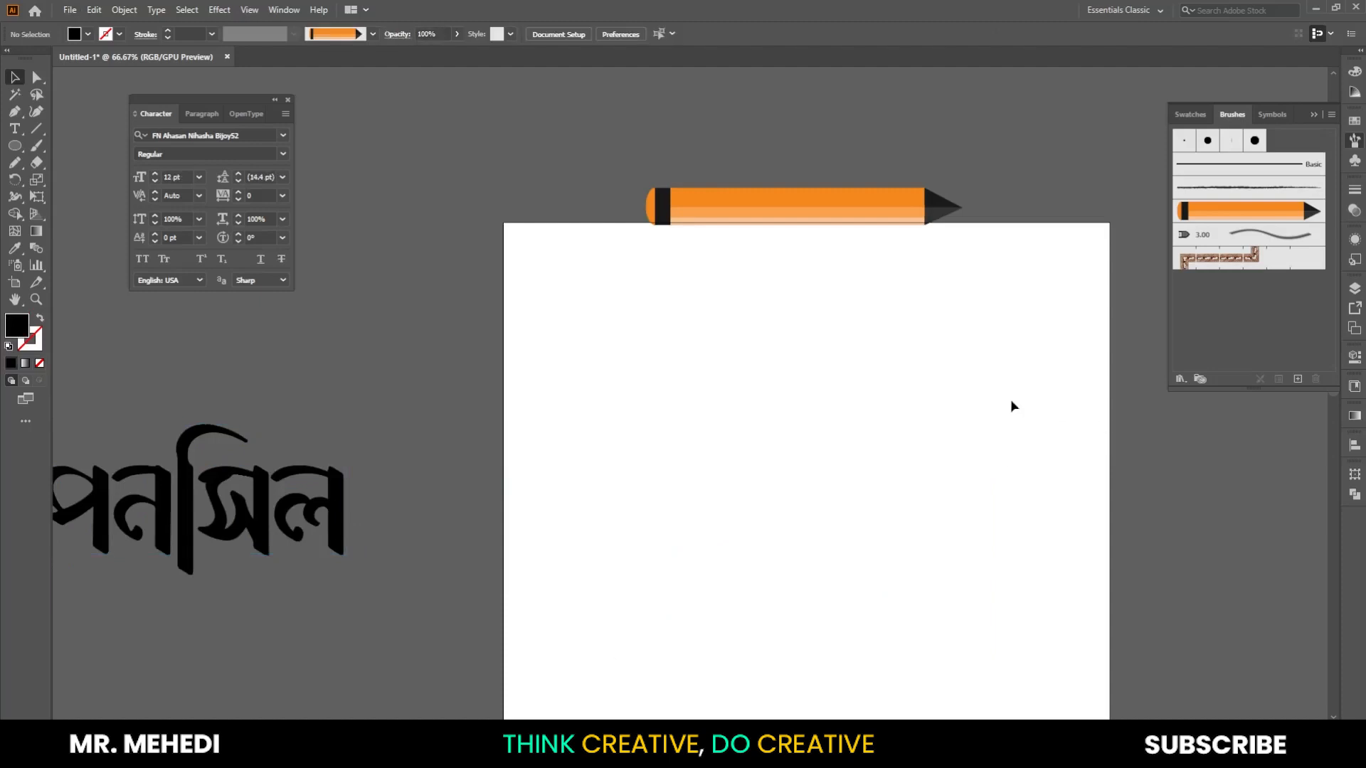
Select all the traced paths and move them back down to the middle of the artboard.
drag(459, 294, 1061, 434)
drag(863, 378, 863, 538)
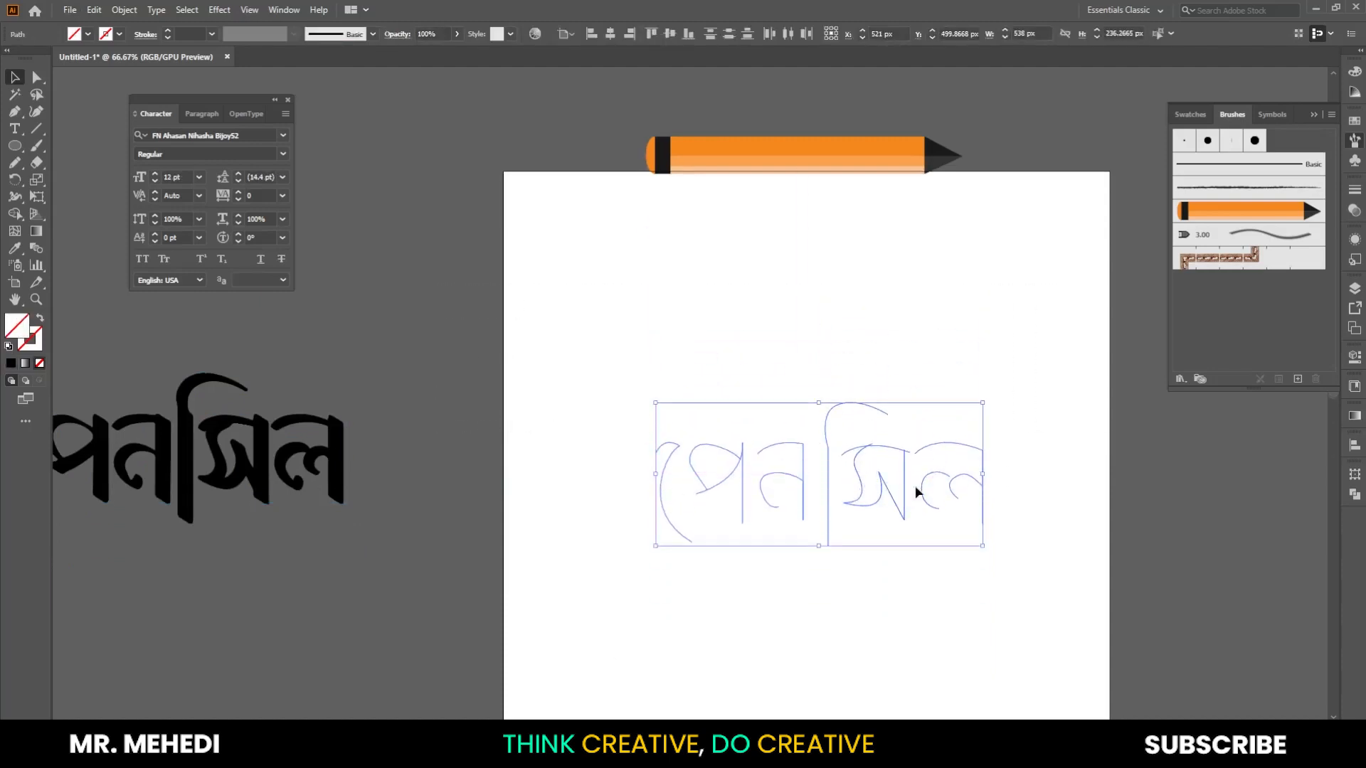
key(ctrl+1)
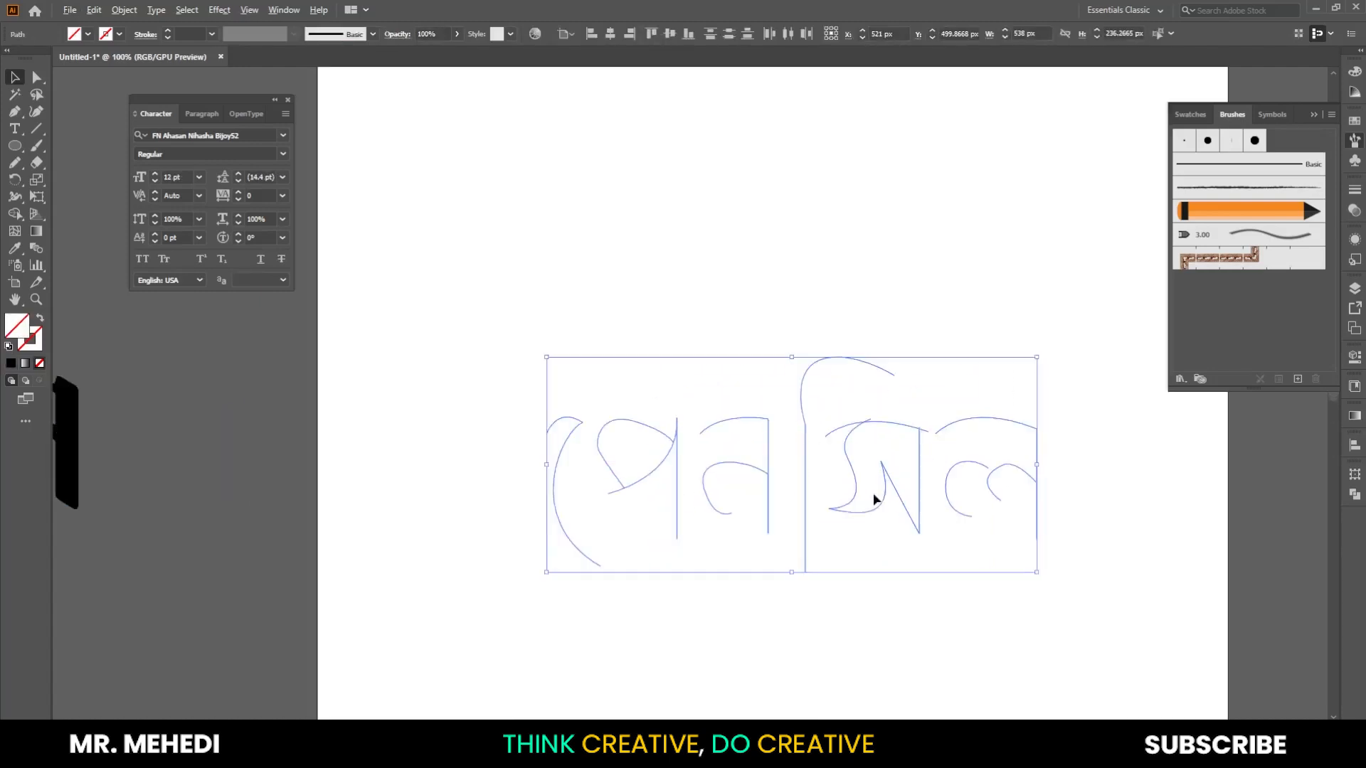
Apply the orange pencil art brush to the traced paths and reduce their stroke weight to 0.25 pt.
click(1224, 213)
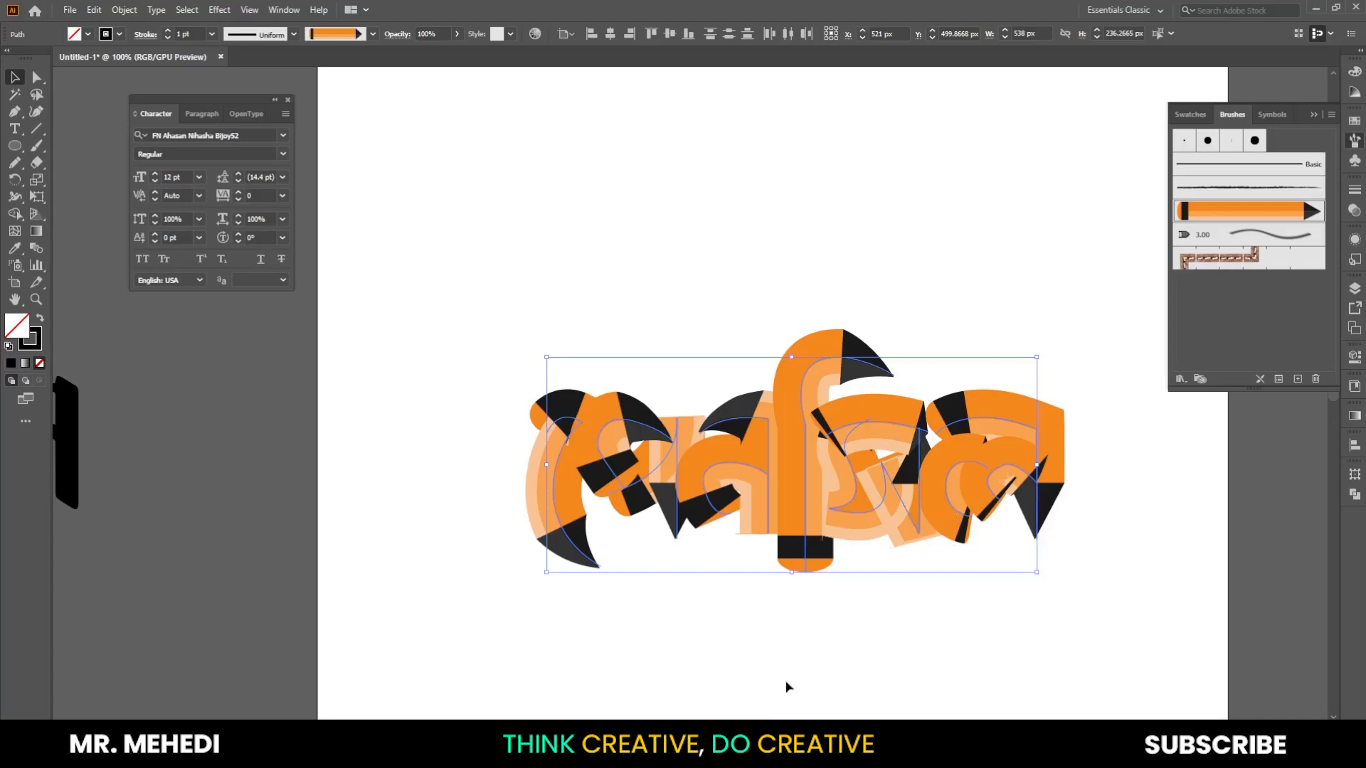
click(168, 37)
click(168, 38)
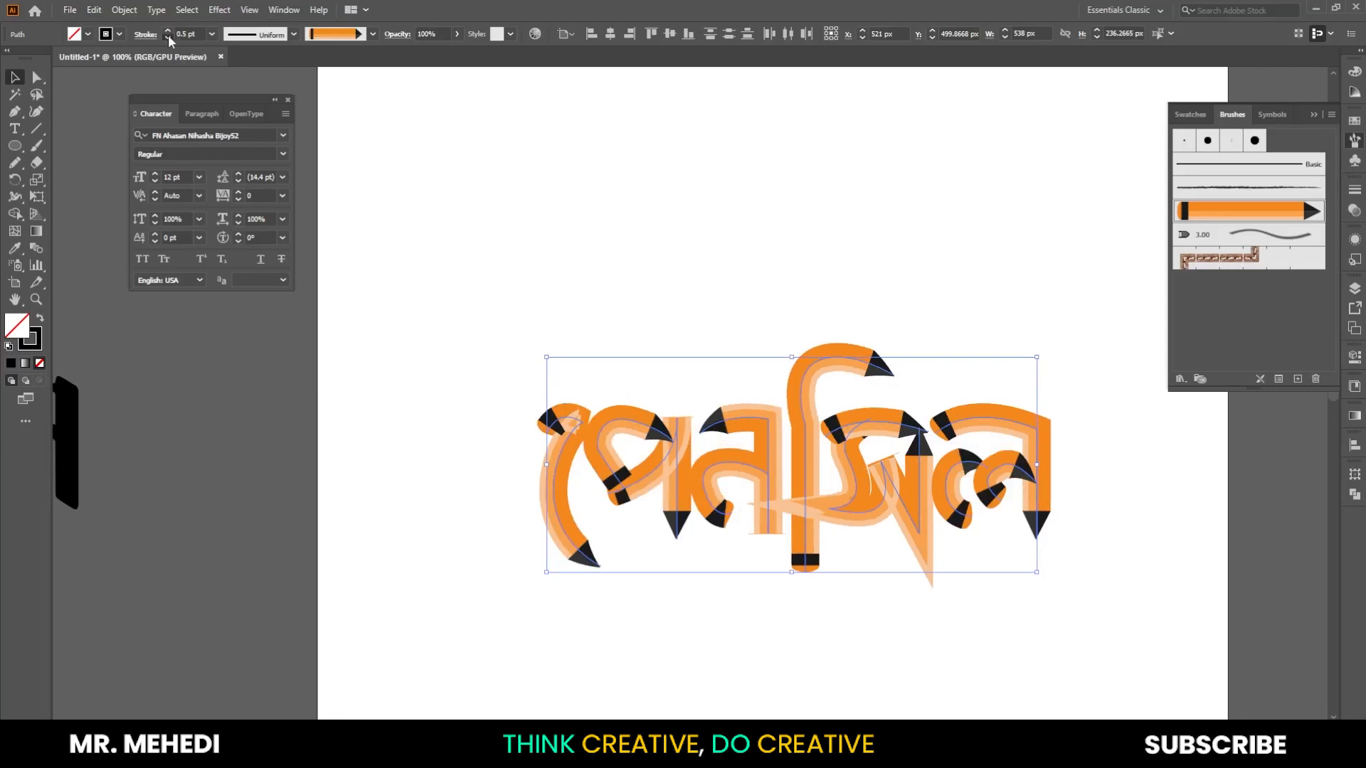
click(168, 38)
click(645, 175)
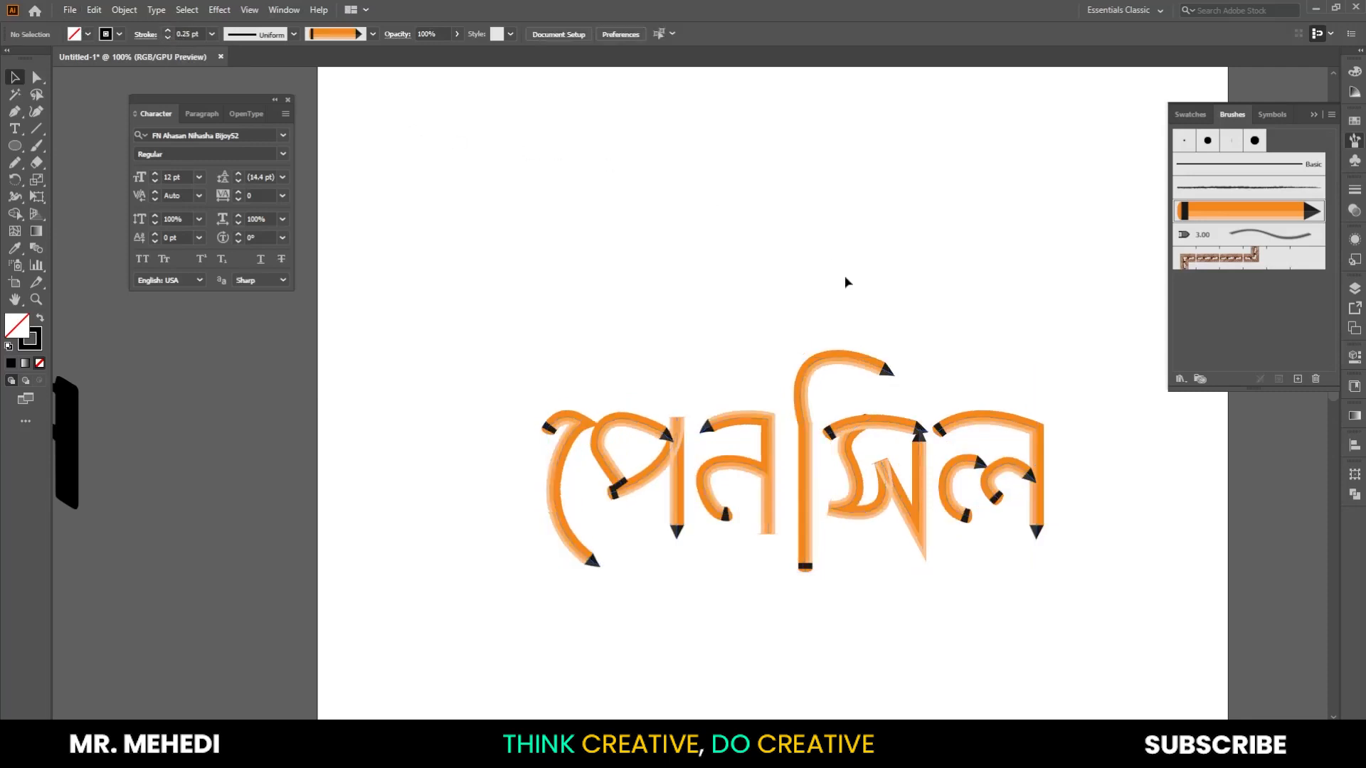
Move the vowel stroke ে slightly up and closer to the letter প.
key(ctrl+minus)
key(ctrl+minus)
scroll(937, 463, up, 1)
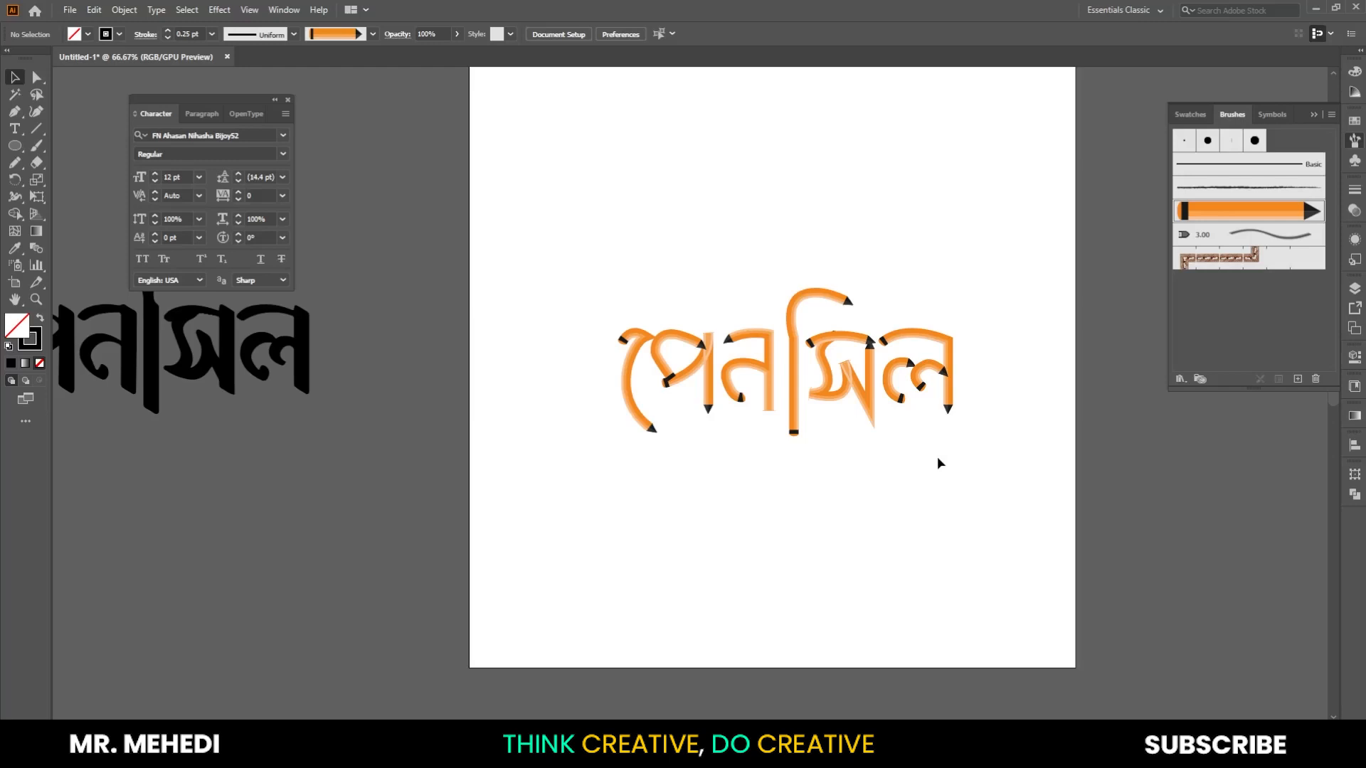
scroll(799, 595, up, 1)
scroll(508, 416, up, 2)
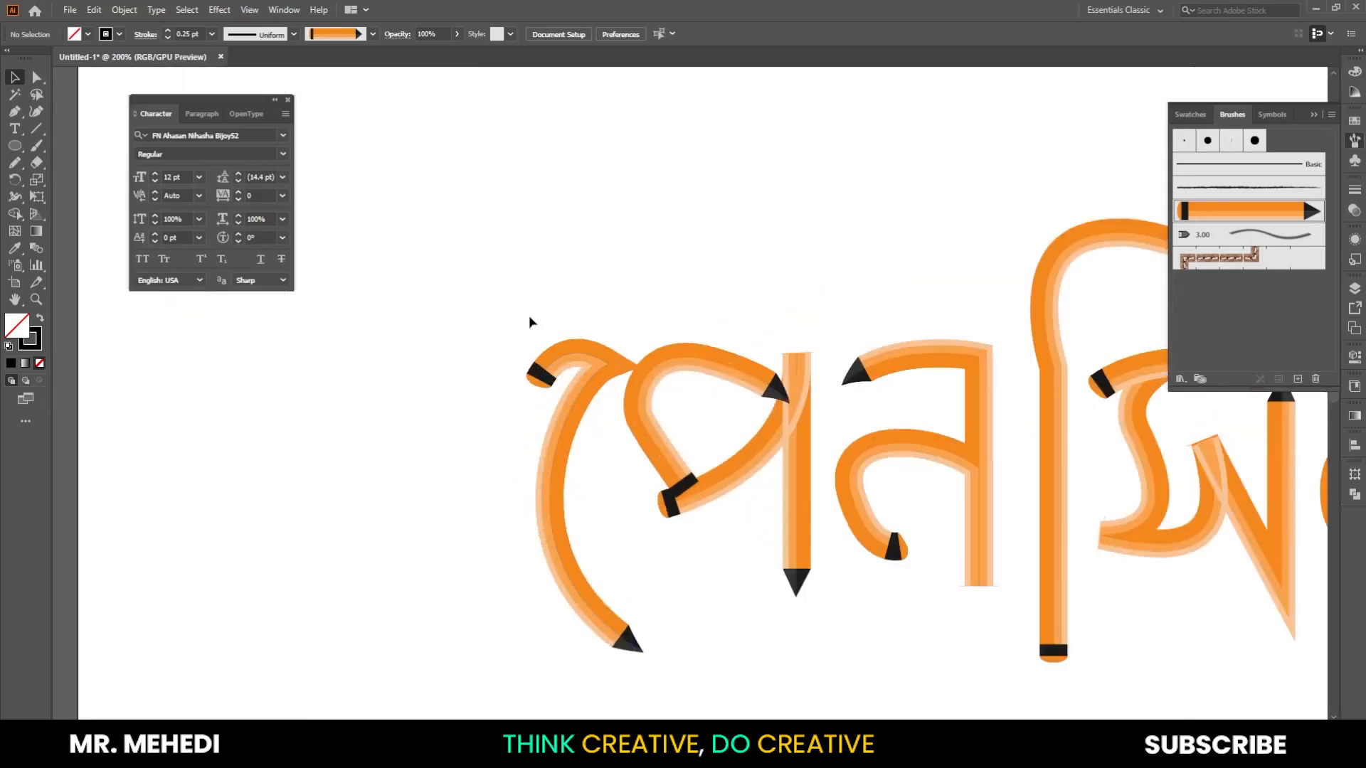
click(612, 353)
scroll(612, 351, up, 1)
drag(590, 382, 618, 316)
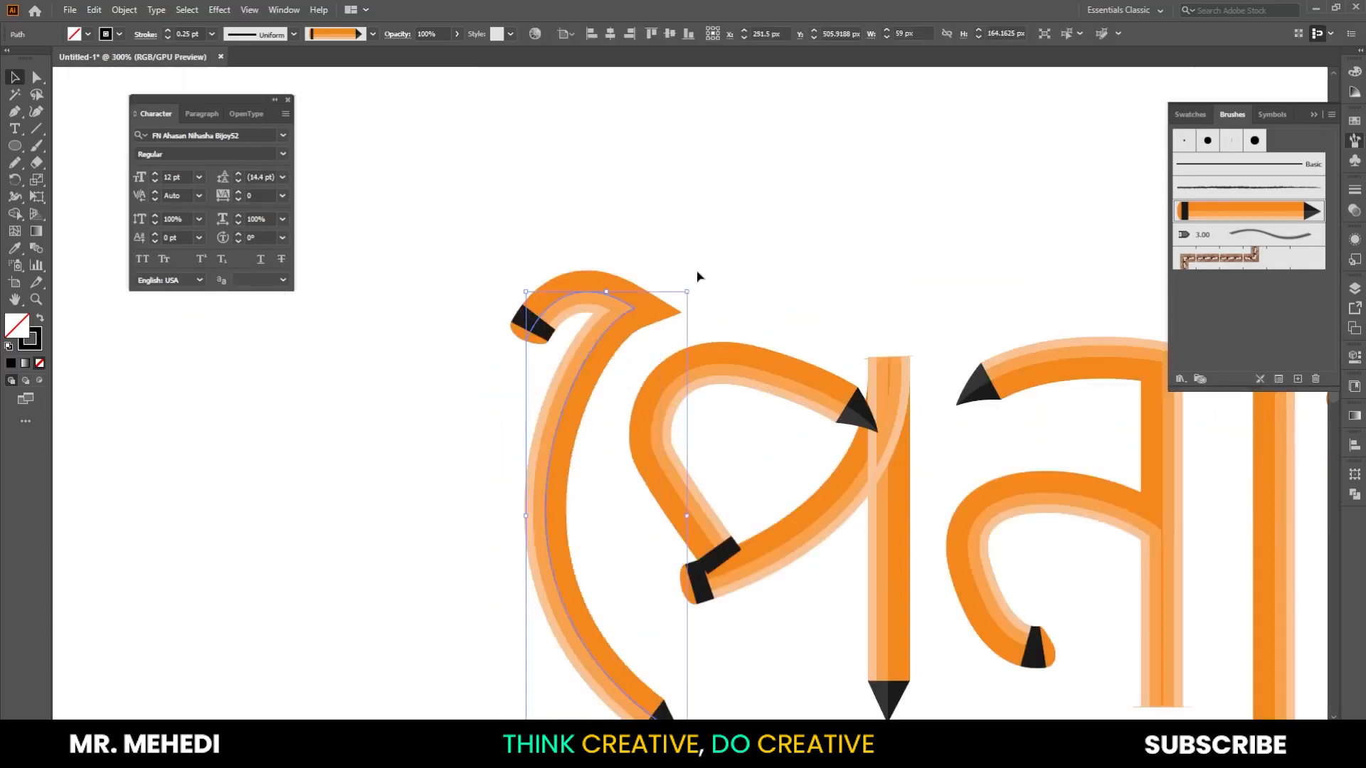
click(720, 256)
Shift the letter ন slightly closer to the letter প.
scroll(726, 256, down, 1)
scroll(848, 383, down, 3)
scroll(816, 415, up, 4)
drag(732, 496, 719, 507)
click(870, 264)
Move the tall vowel stroke ি closer to ন, raise it, and reduce its height from its upper end.
scroll(870, 264, down, 4)
scroll(895, 295, up, 3)
drag(873, 315, 832, 316)
drag(817, 478, 817, 431)
drag(907, 95, 907, 131)
click(748, 408)
Select all strokes of the letter স and move them closer to the tall vowel stroke ি.
scroll(748, 408, down, 3)
scroll(844, 408, up, 3)
drag(909, 579, 780, 232)
drag(797, 272, 745, 272)
click(827, 220)
Select the strokes of the letter ল and move them closer to the letter স.
drag(983, 224, 1153, 448)
drag(1136, 433, 1079, 432)
click(1034, 290)
Select all the pencil letters together and reposition the word near the middle of the artboard.
scroll(938, 381, down, 4)
scroll(956, 310, up, 2)
click(569, 381)
drag(569, 385, 982, 527)
click(689, 341)
scroll(798, 405, down, 3)
scroll(783, 399, up, 2)
scroll(775, 516, down, 2)
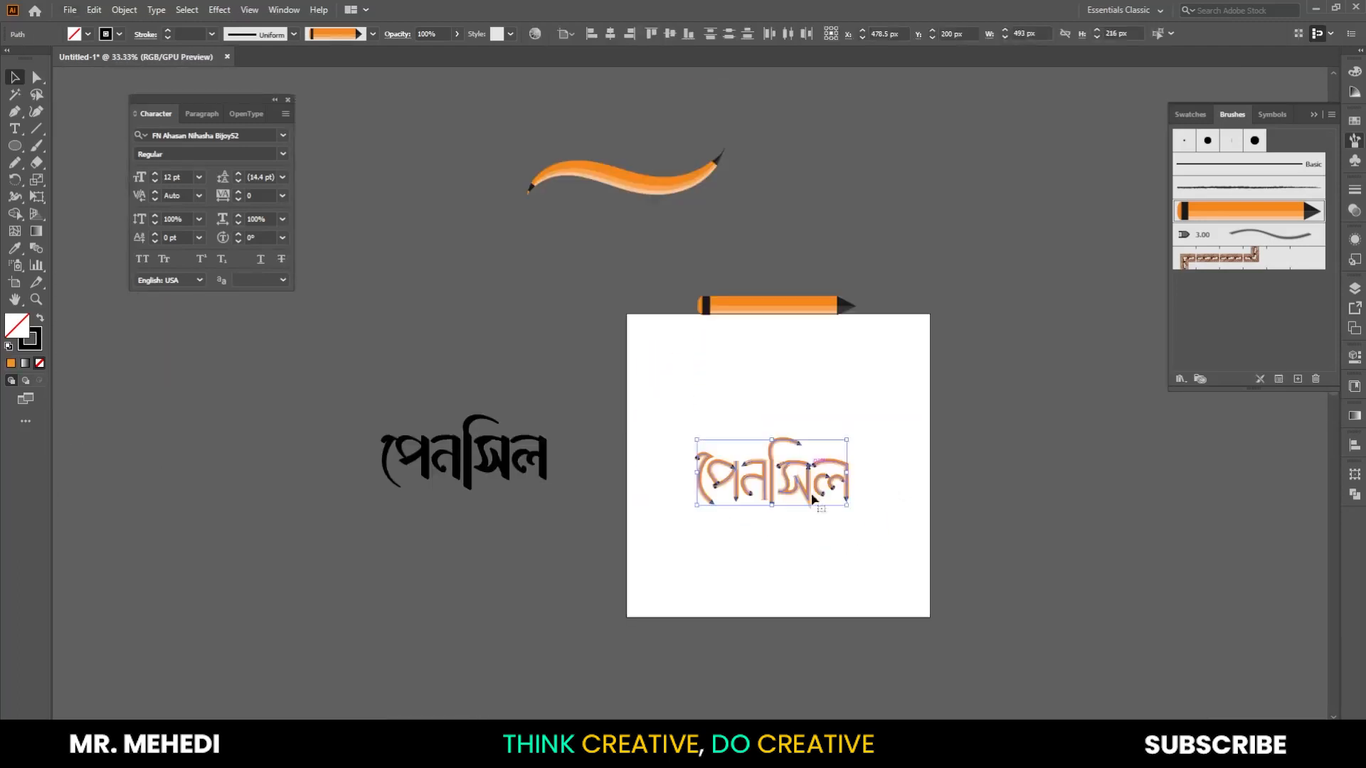
click(794, 514)
Select the whole pencil word and set its stroke weight uniformly to 0.25 pt.
scroll(795, 514, up, 1)
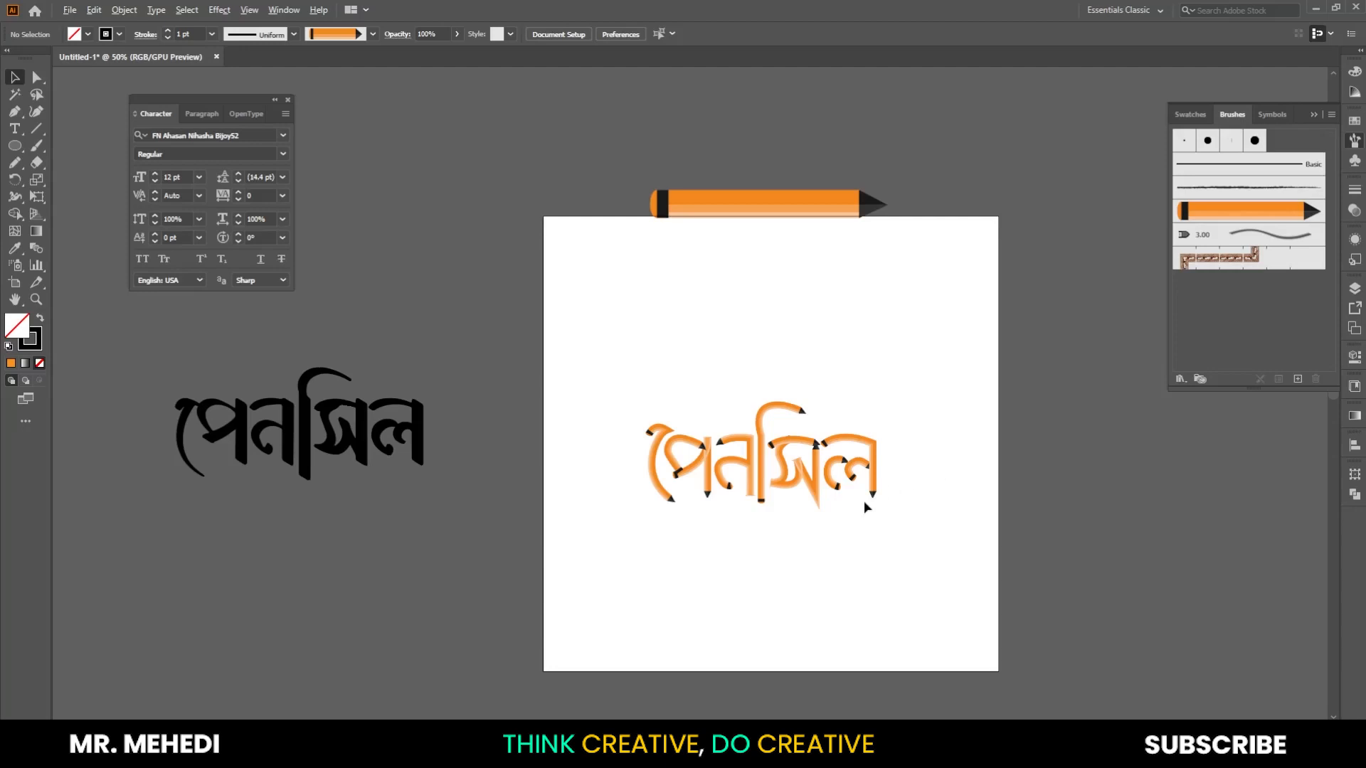
scroll(863, 501, up, 2)
drag(480, 377, 976, 555)
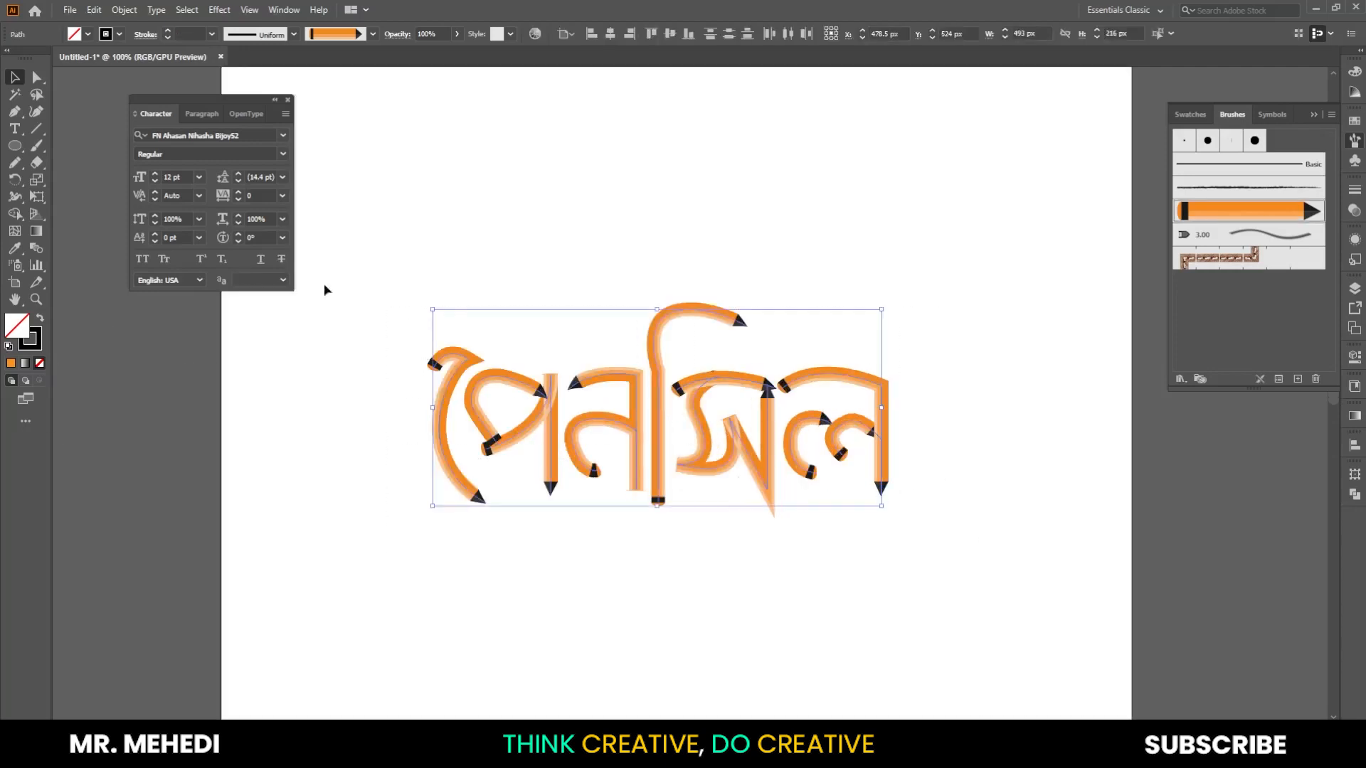
click(165, 37)
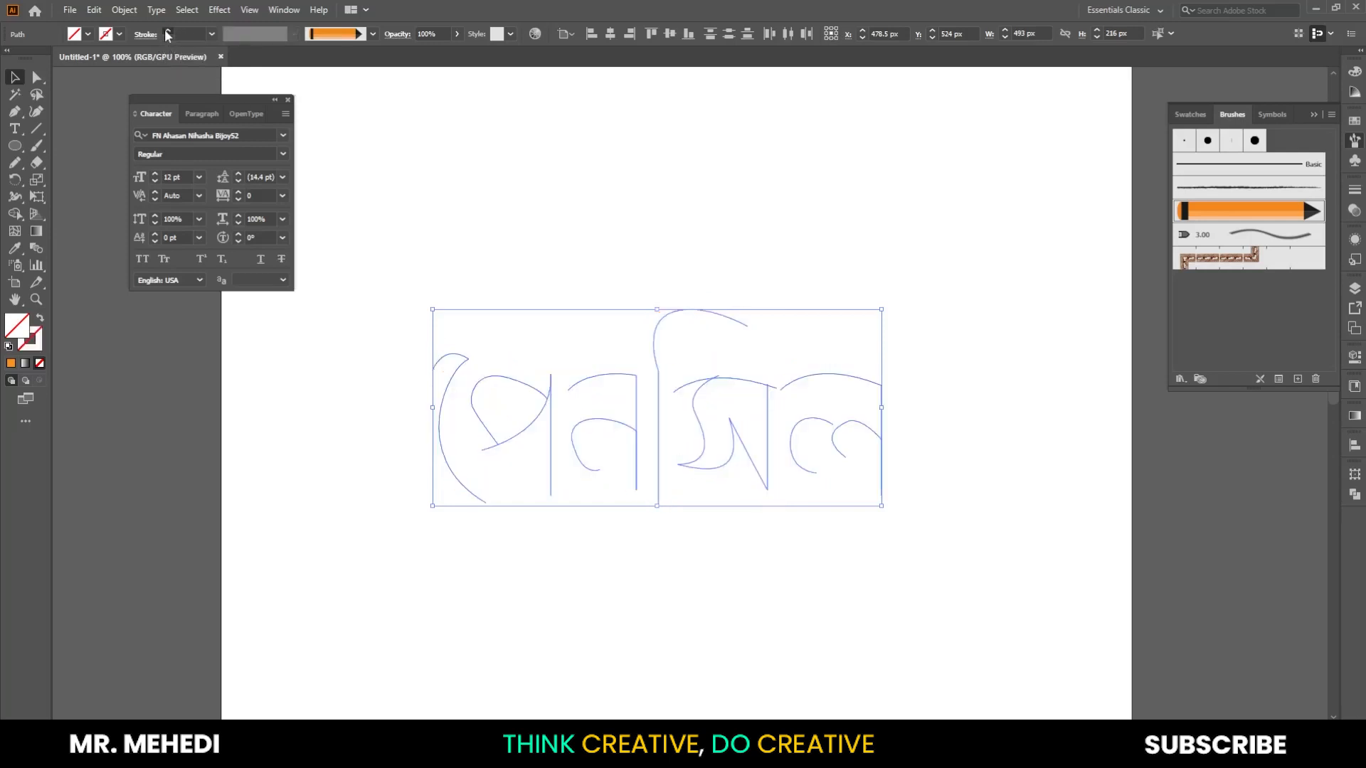
click(168, 32)
click(168, 37)
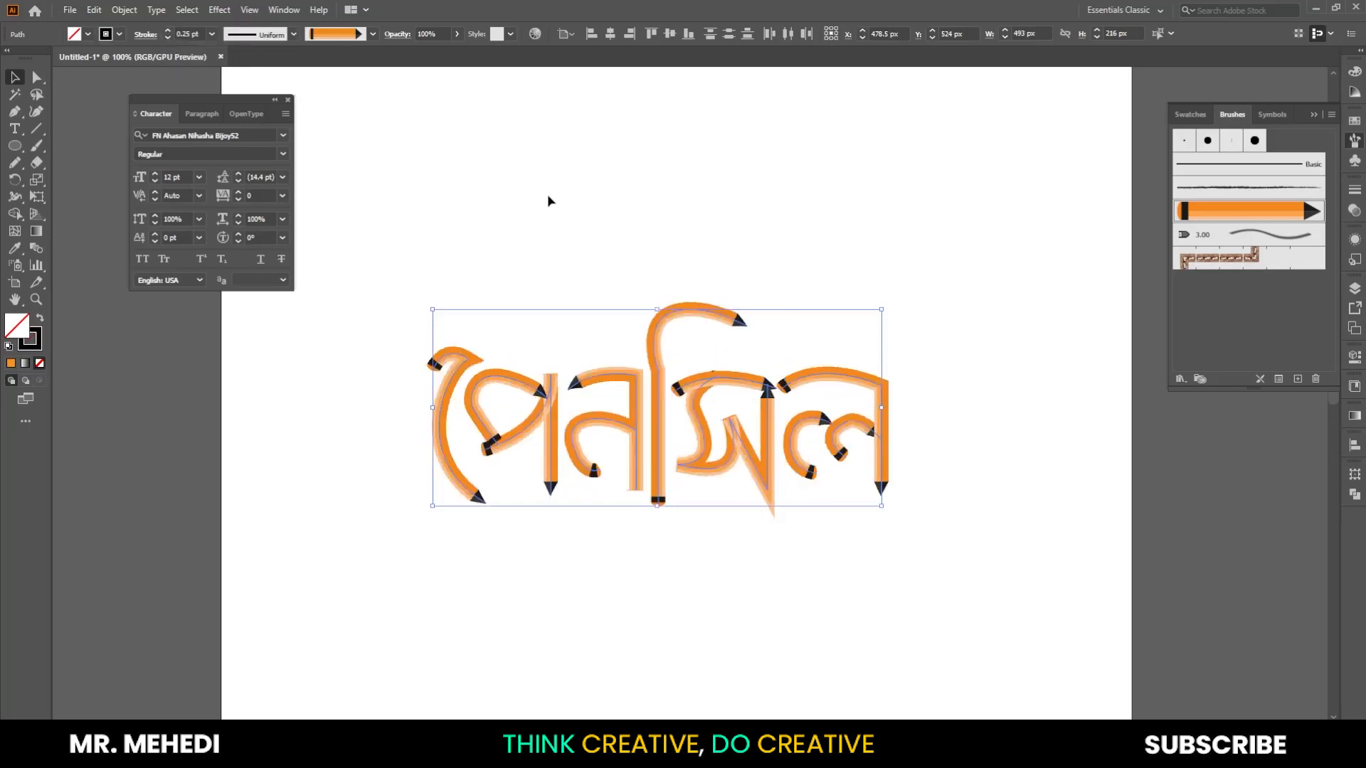
click(549, 205)
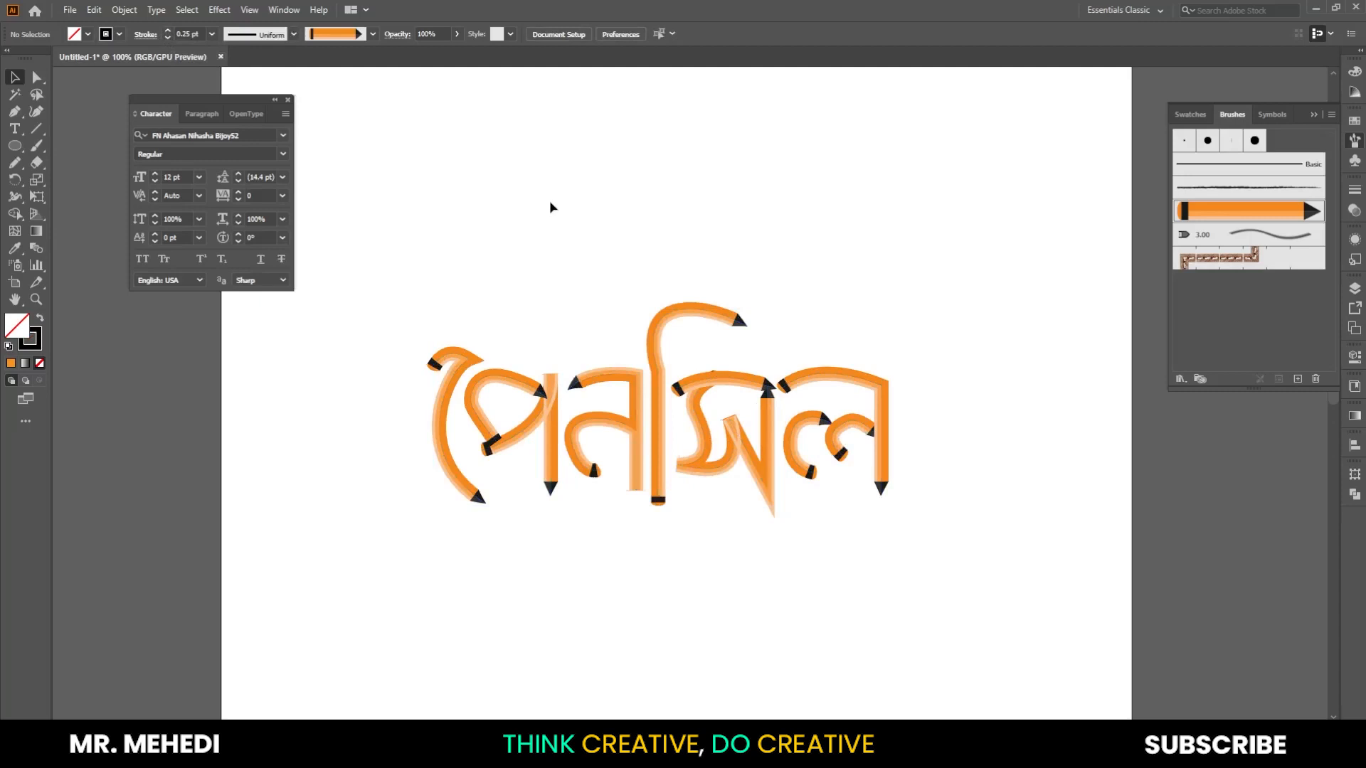